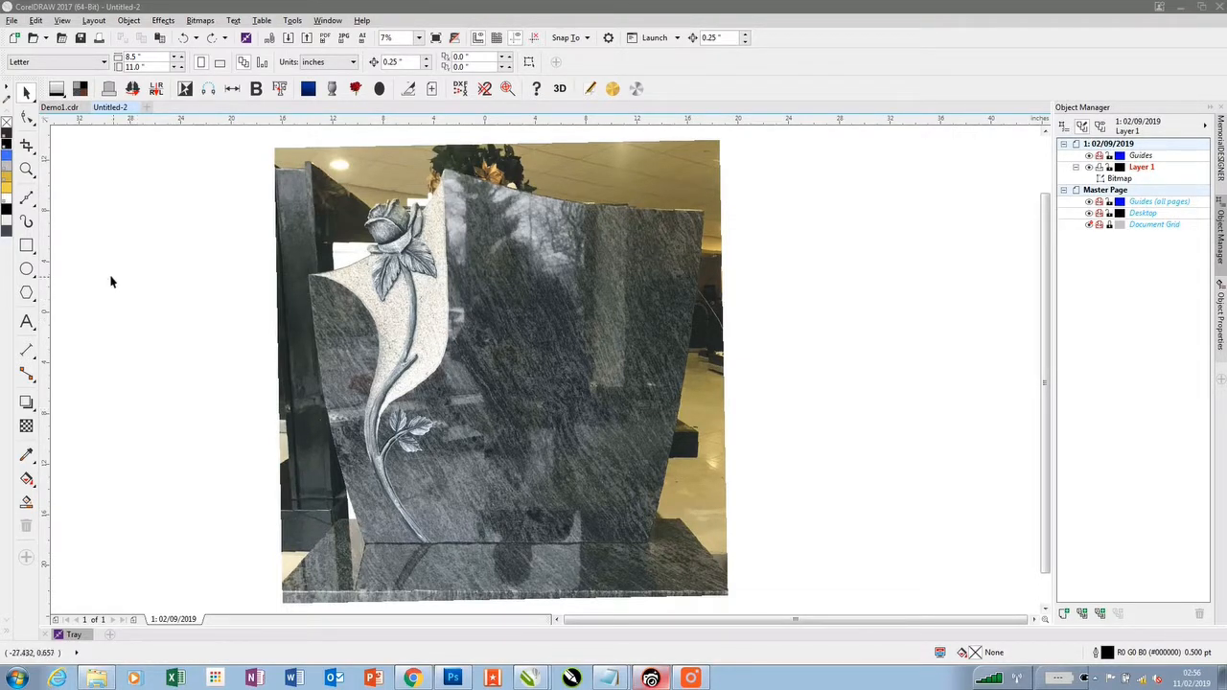
Step: Trace the headstone's left side and concave shoulder from the base corner up to the peak with the Bézier tool
click(27, 198)
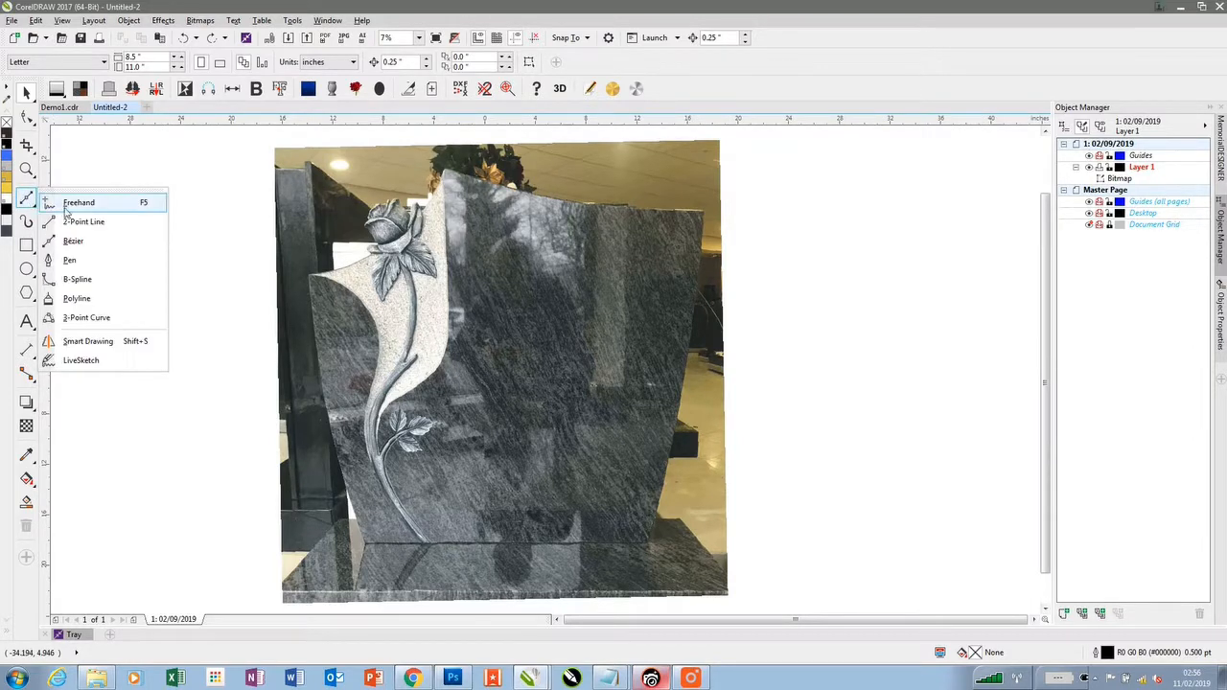
click(76, 241)
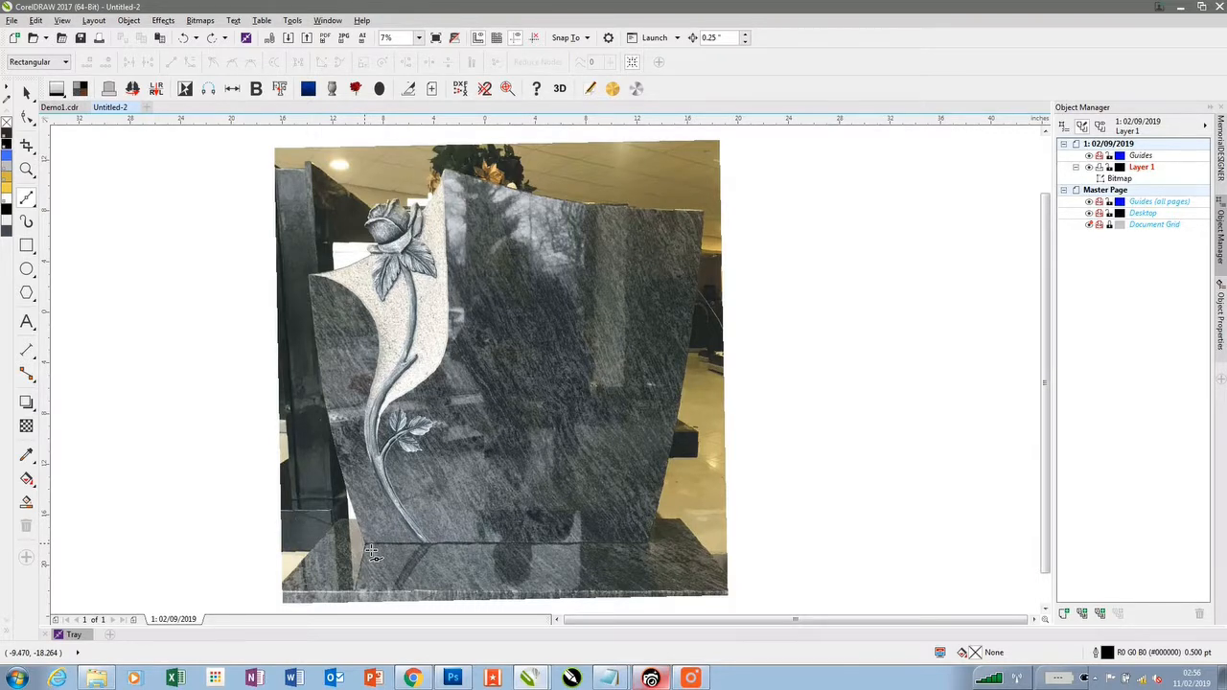
click(366, 543)
drag(324, 403, 316, 357)
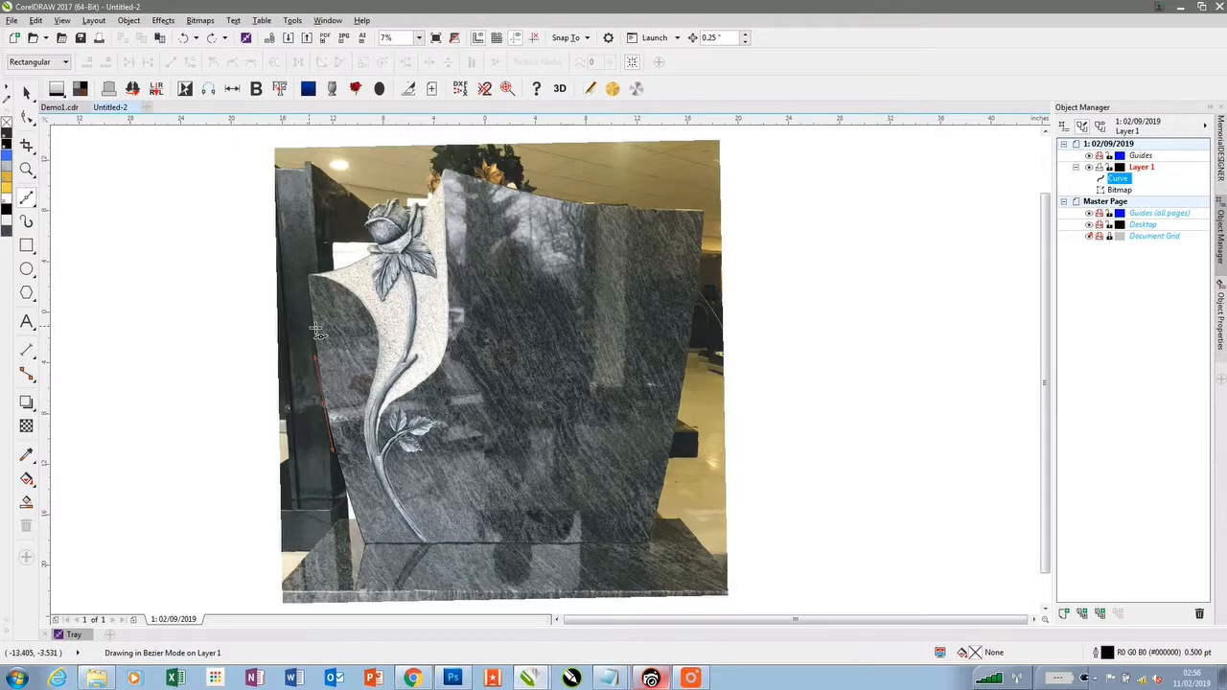
click(308, 275)
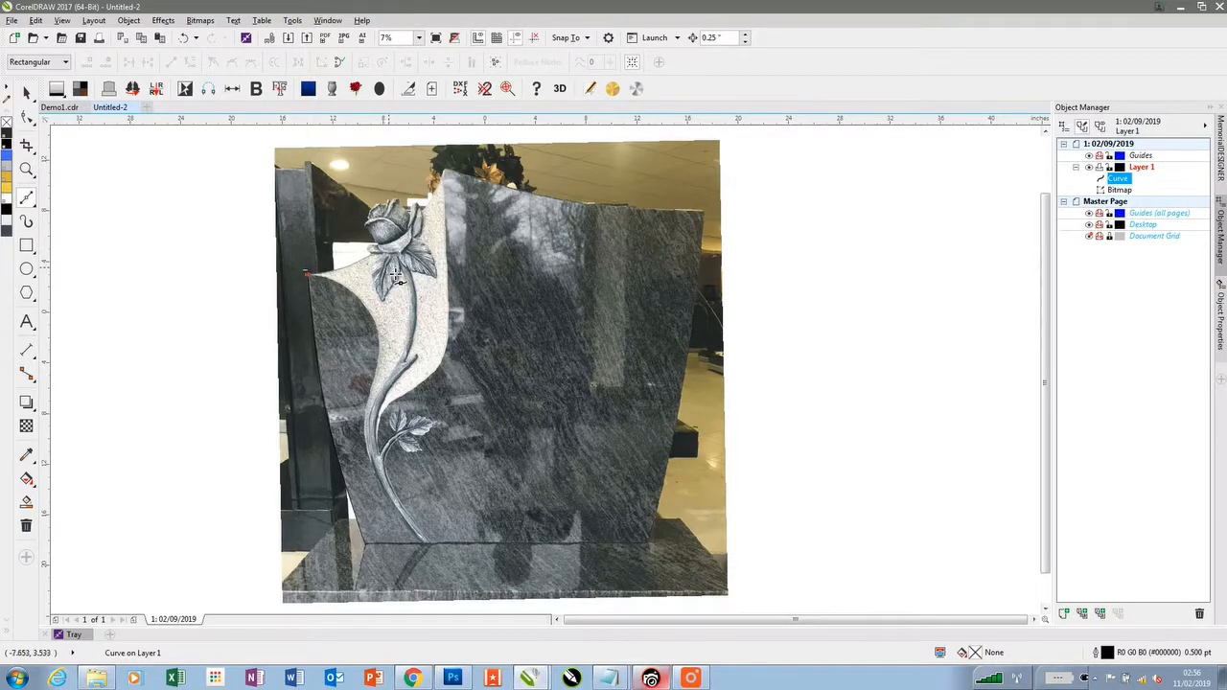
mouse_move(387, 274)
mouse_down()
mouse_move(426, 264)
mouse_move(447, 203)
mouse_up()
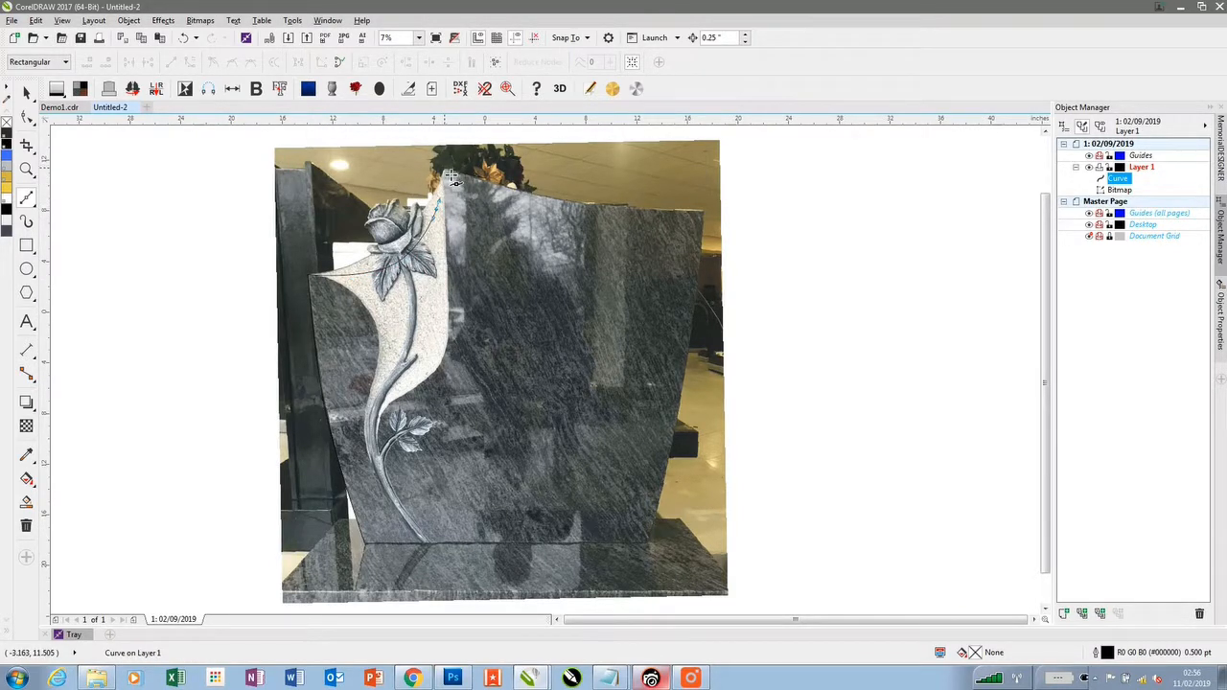
click(445, 172)
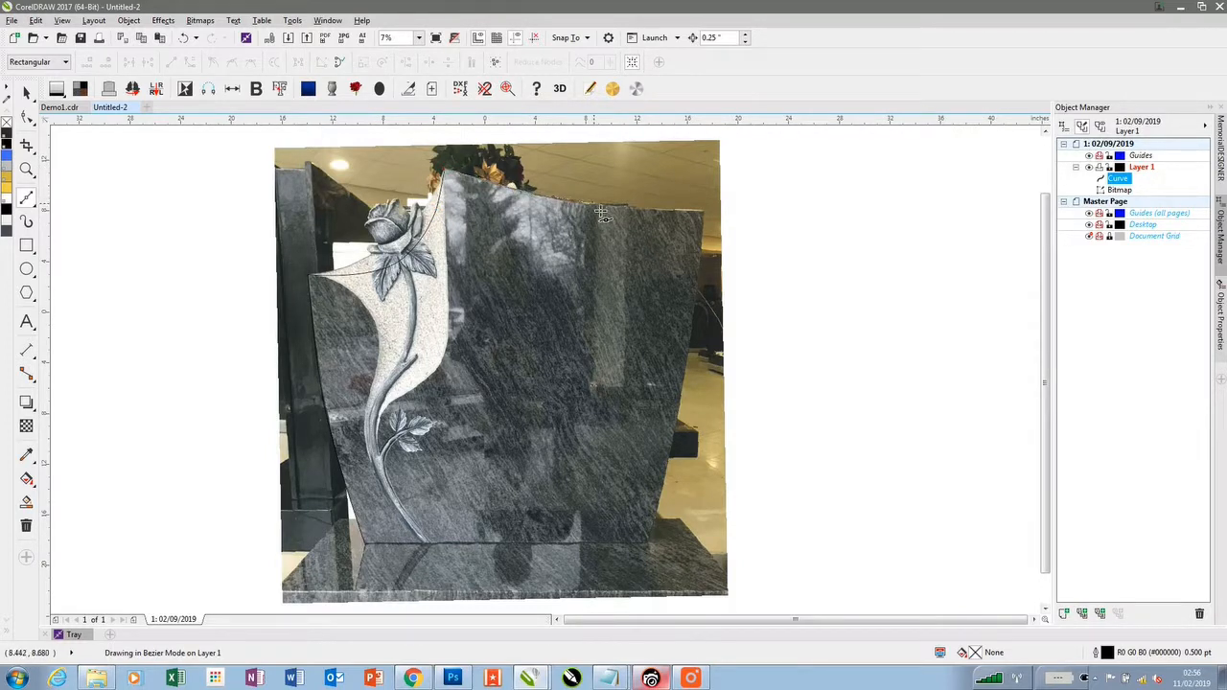
Step: Continue the outline along the headstone's top edge, right side and base to close it, and fill the shape with black
click(708, 217)
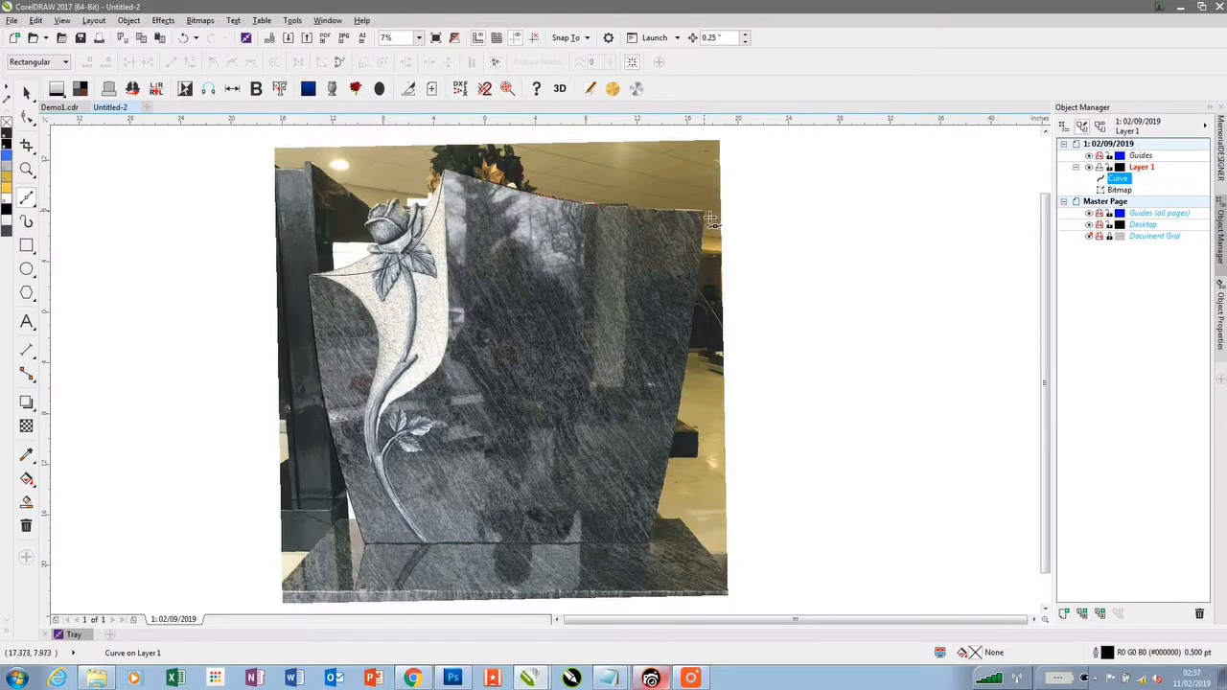
click(691, 347)
drag(677, 420, 682, 430)
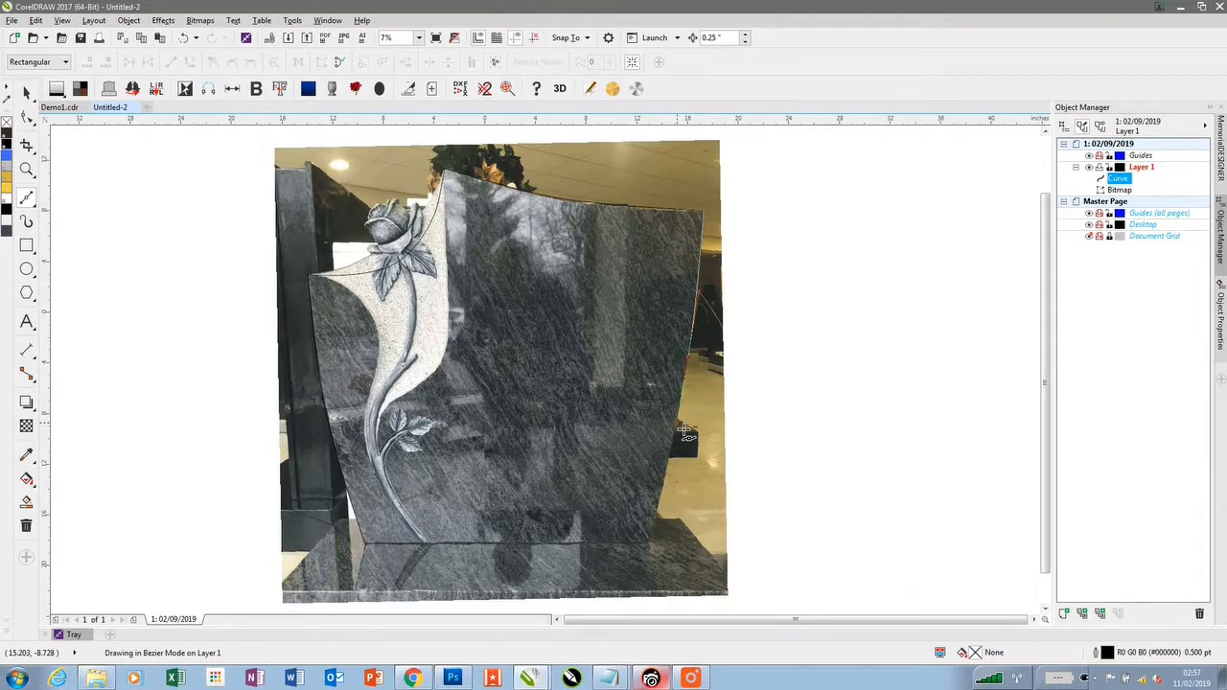
click(657, 550)
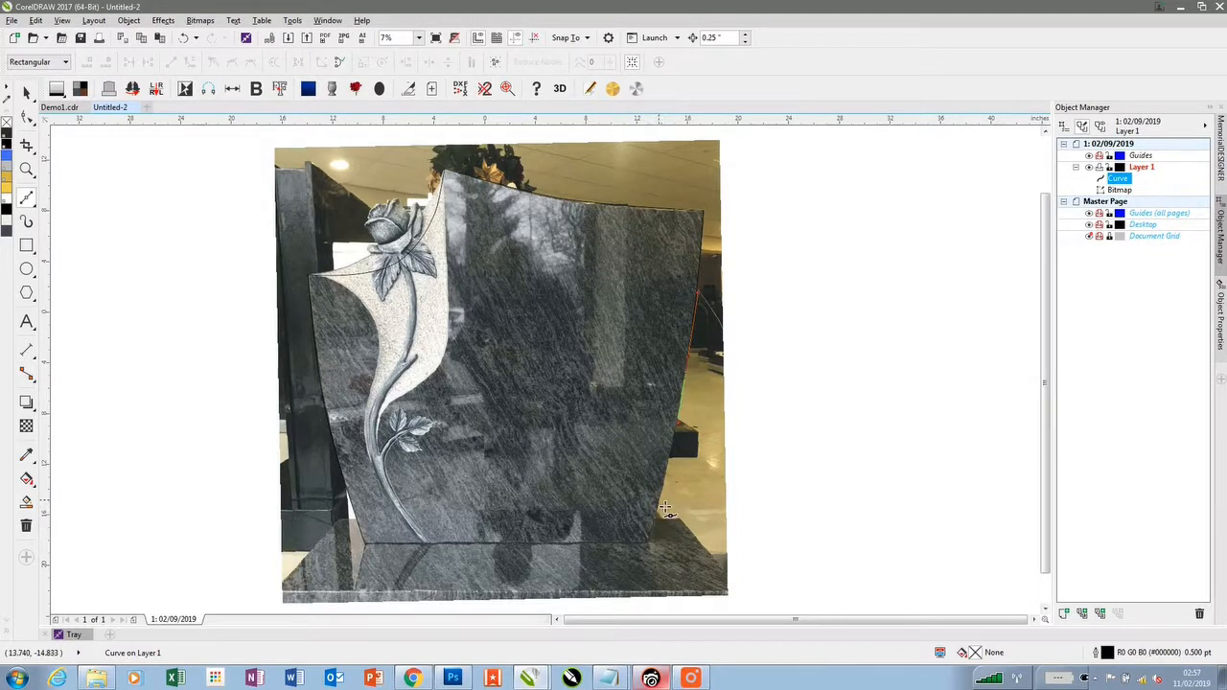
drag(668, 509, 657, 531)
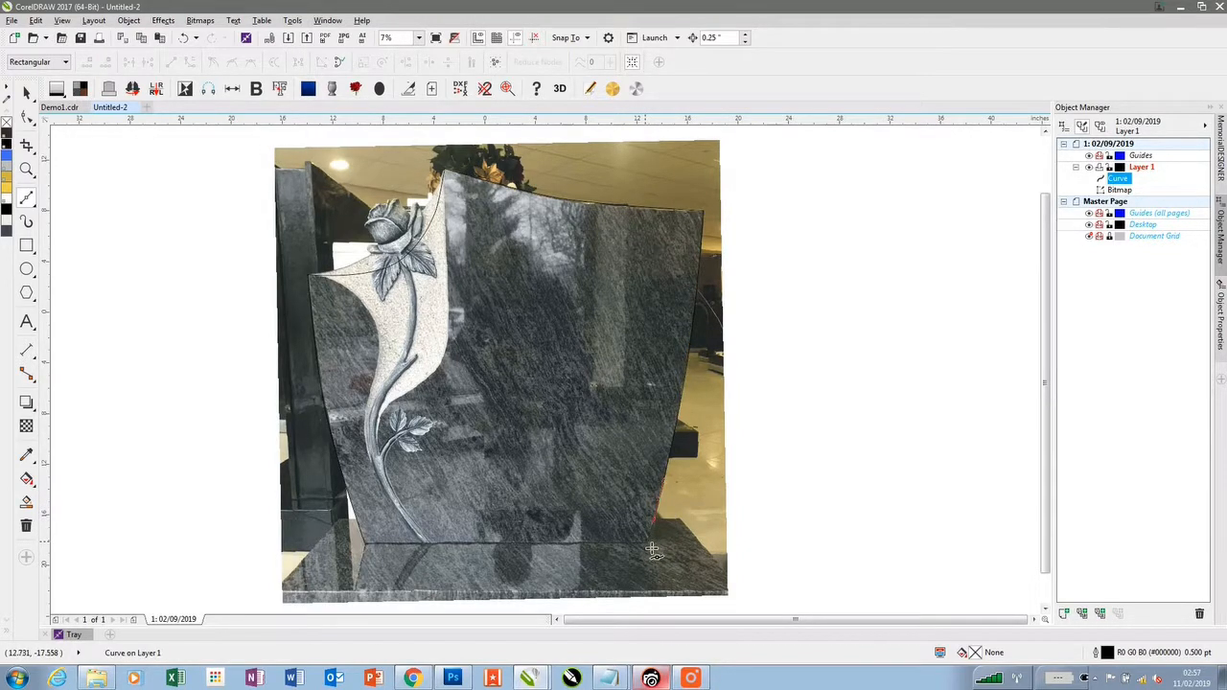
click(646, 544)
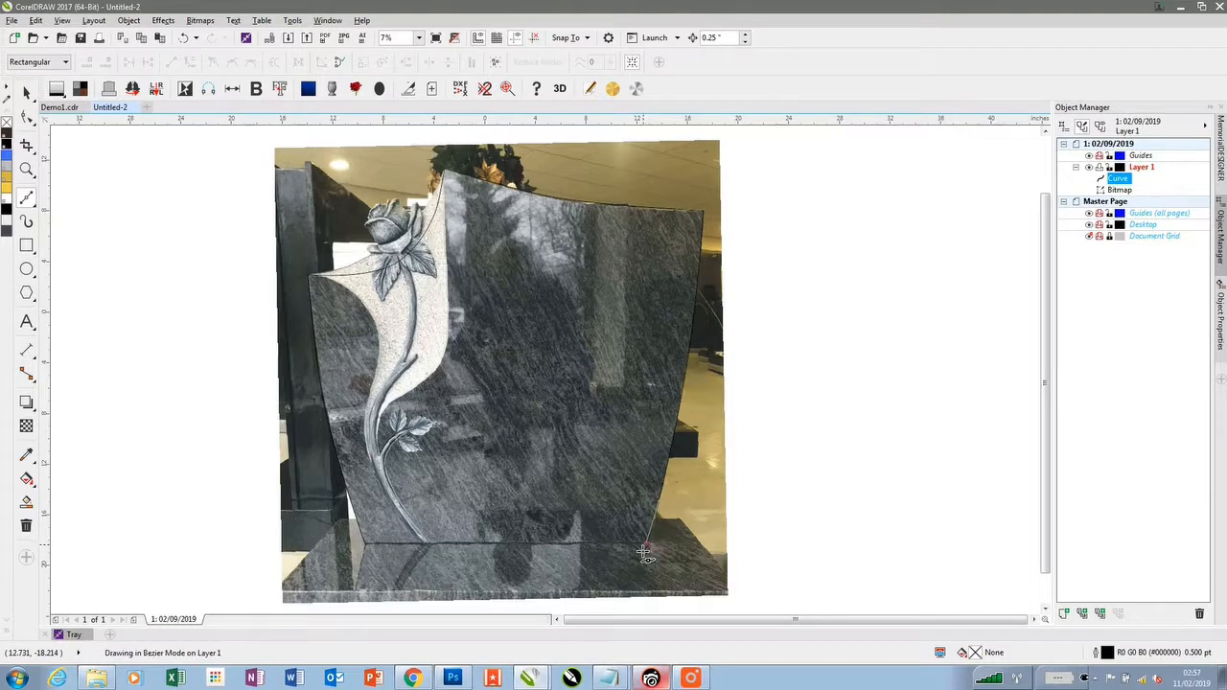
click(365, 544)
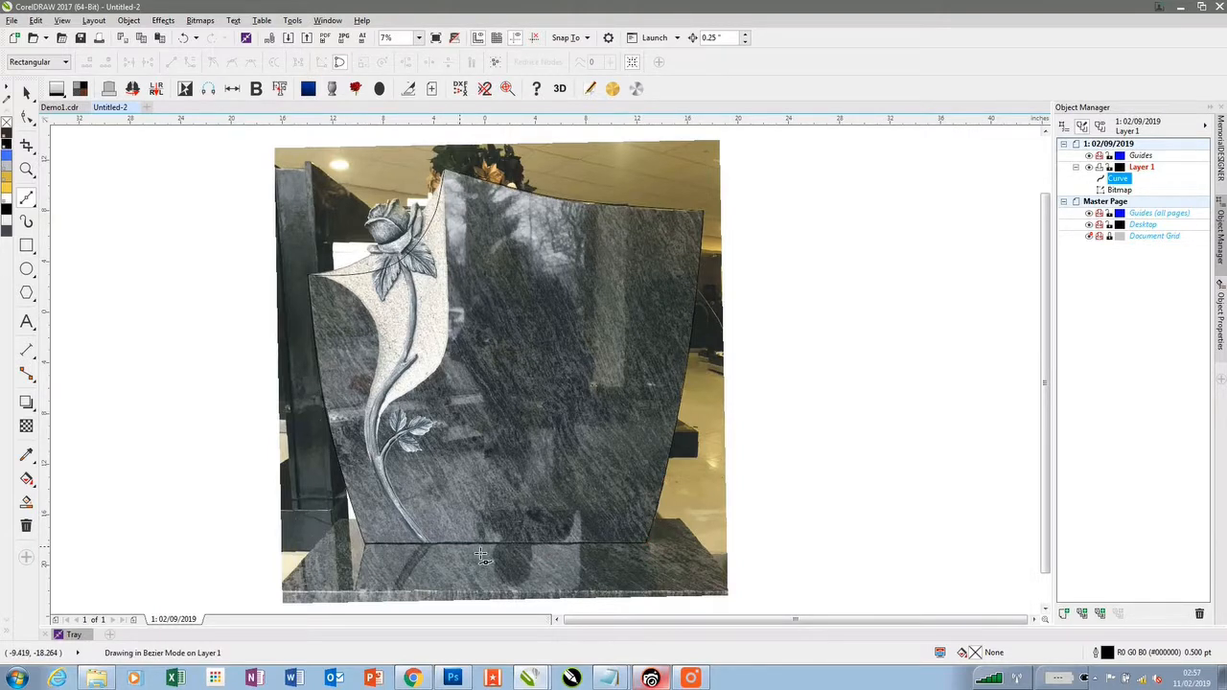
click(7, 146)
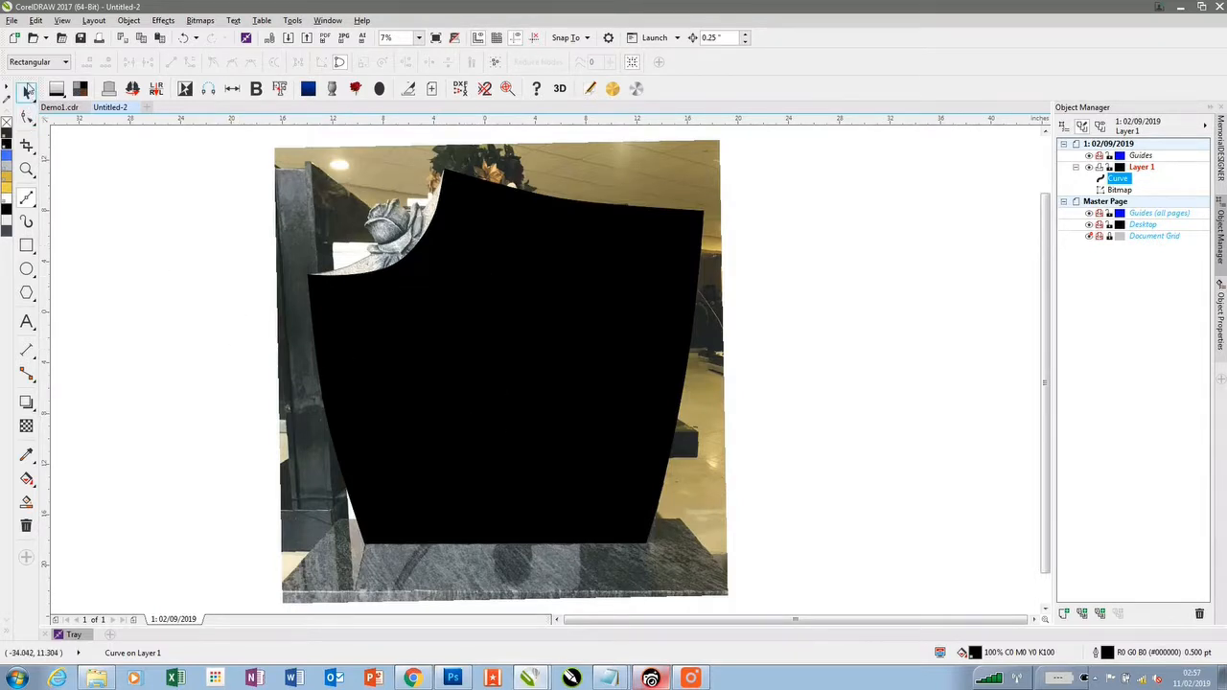
Step: Select the headstone photo behind the black shape and open it for bitmap editing in Corel PHOTO-PAINT
click(26, 93)
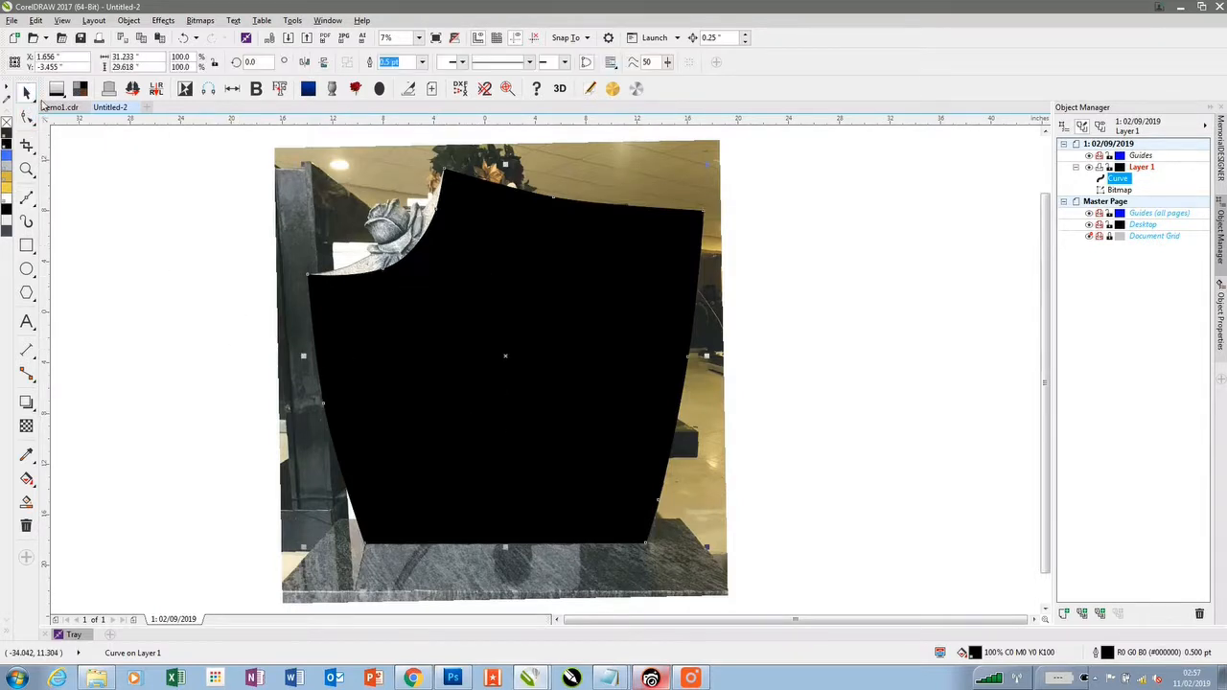
click(341, 206)
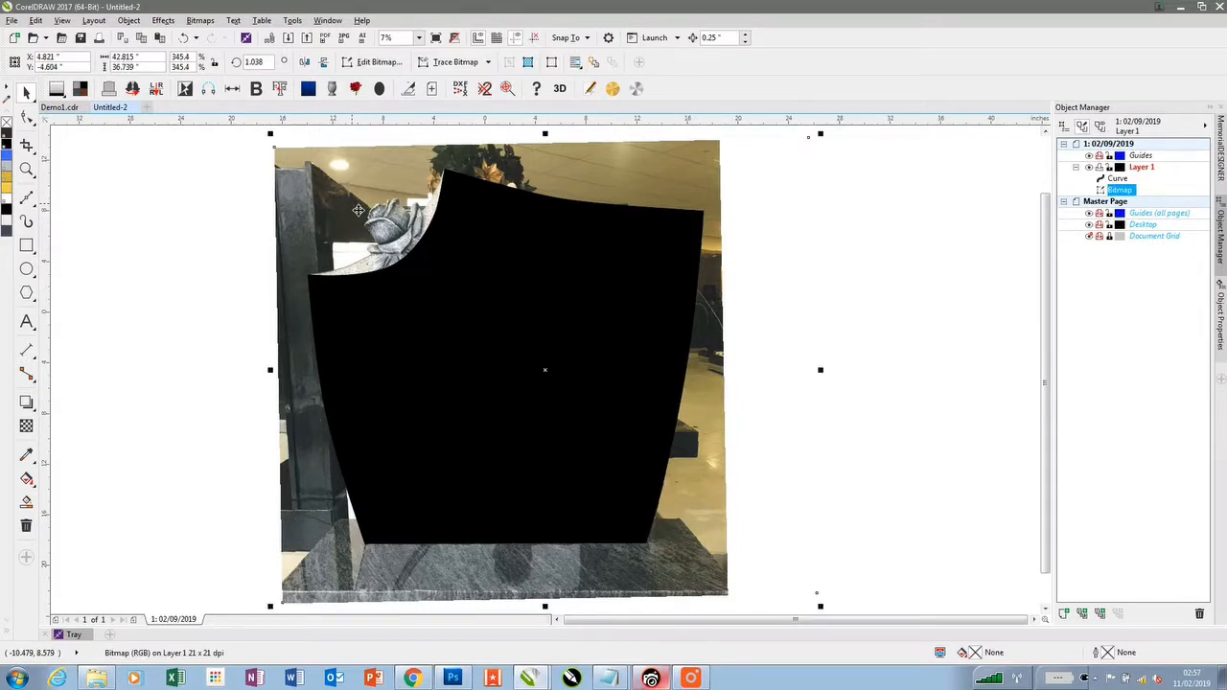
right_click(357, 210)
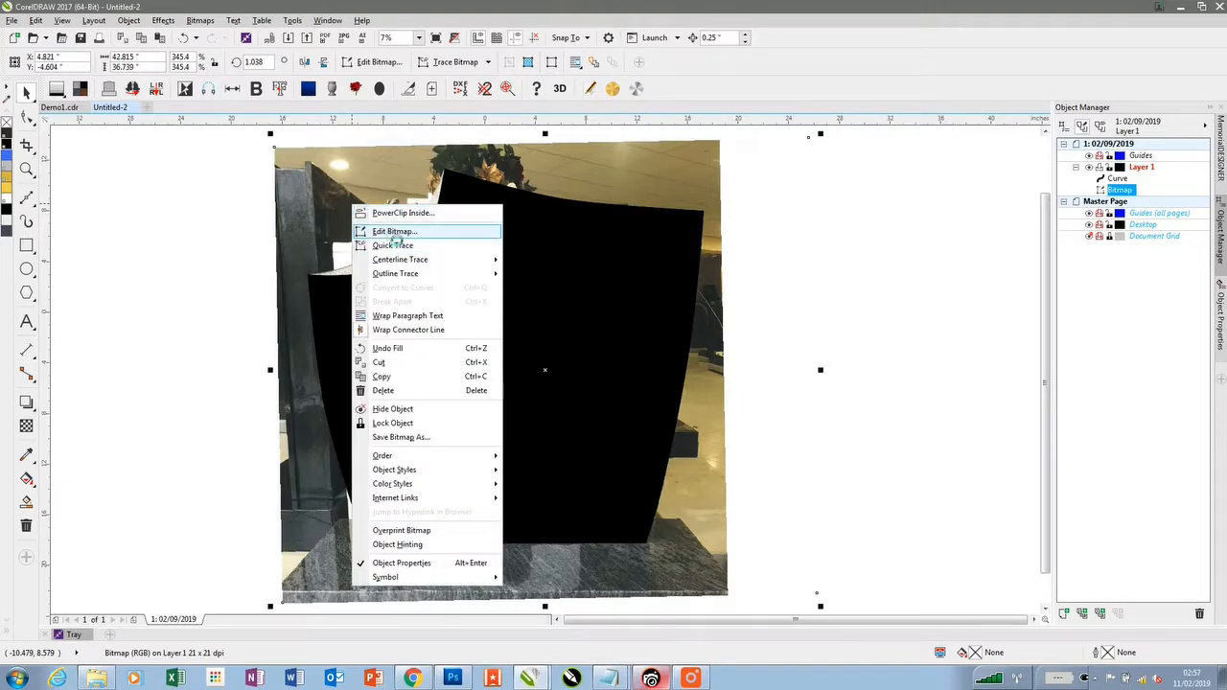
click(395, 234)
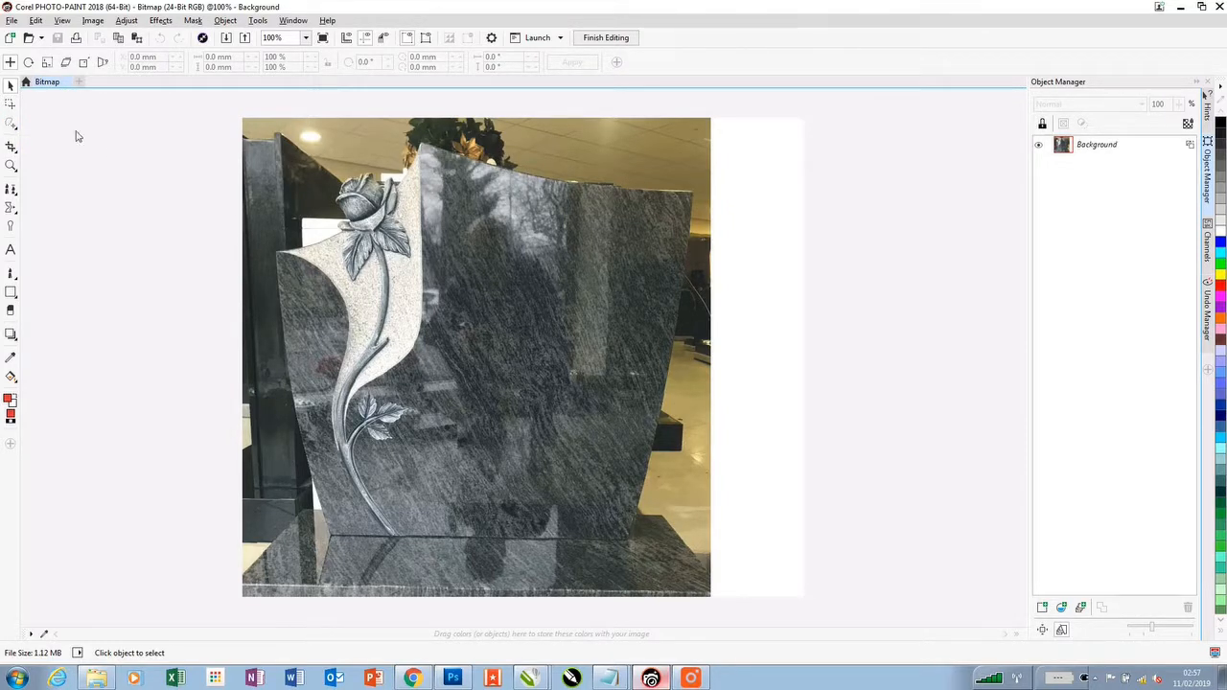
Step: Draw a freehand mask around the carved rose, its stem and leaves, and the light textured panel
click(11, 124)
scroll(298, 263, up, 1)
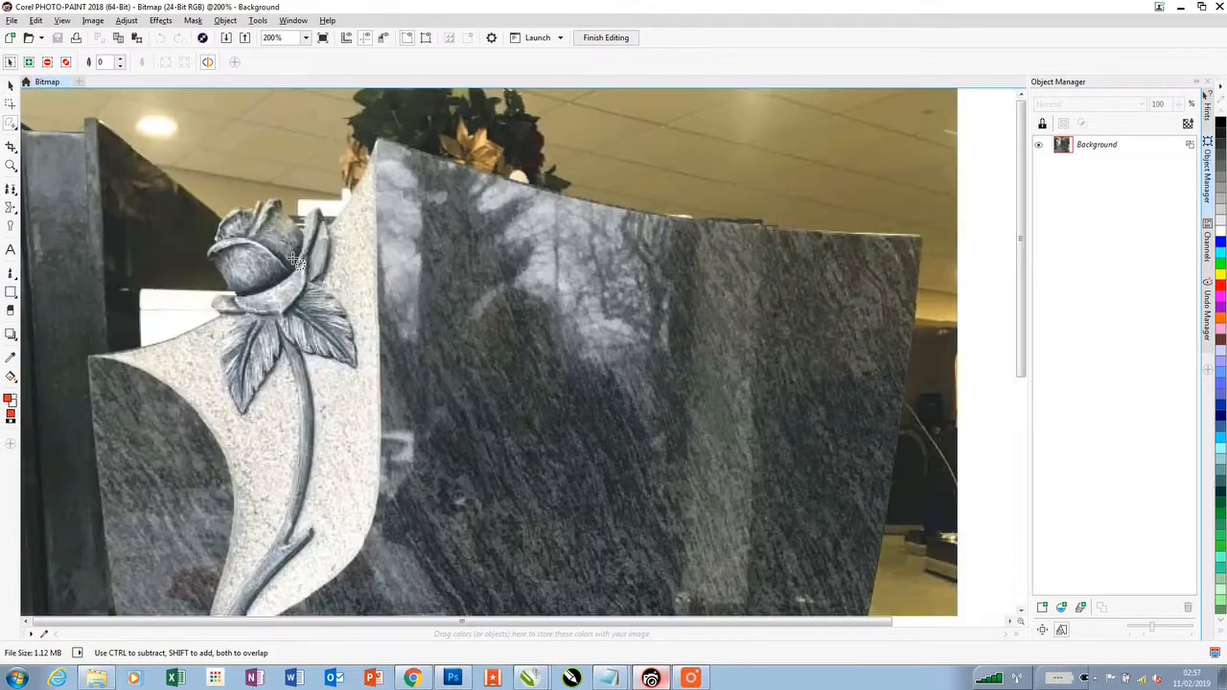
click(91, 356)
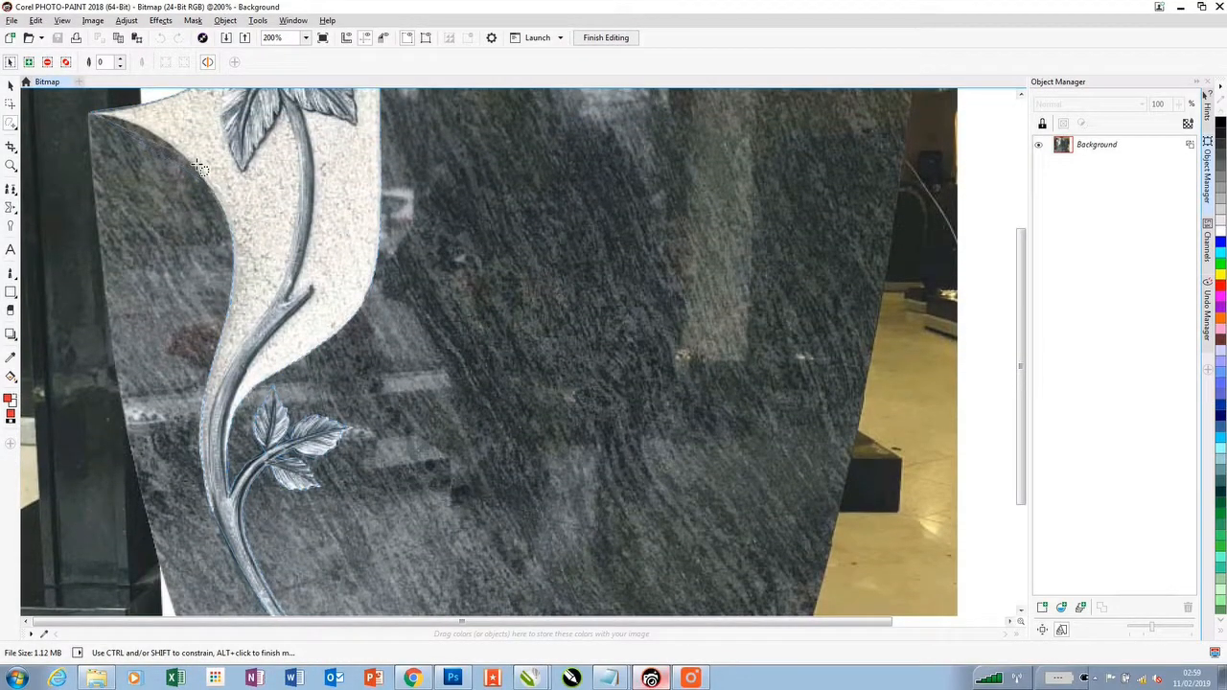
double_click(122, 125)
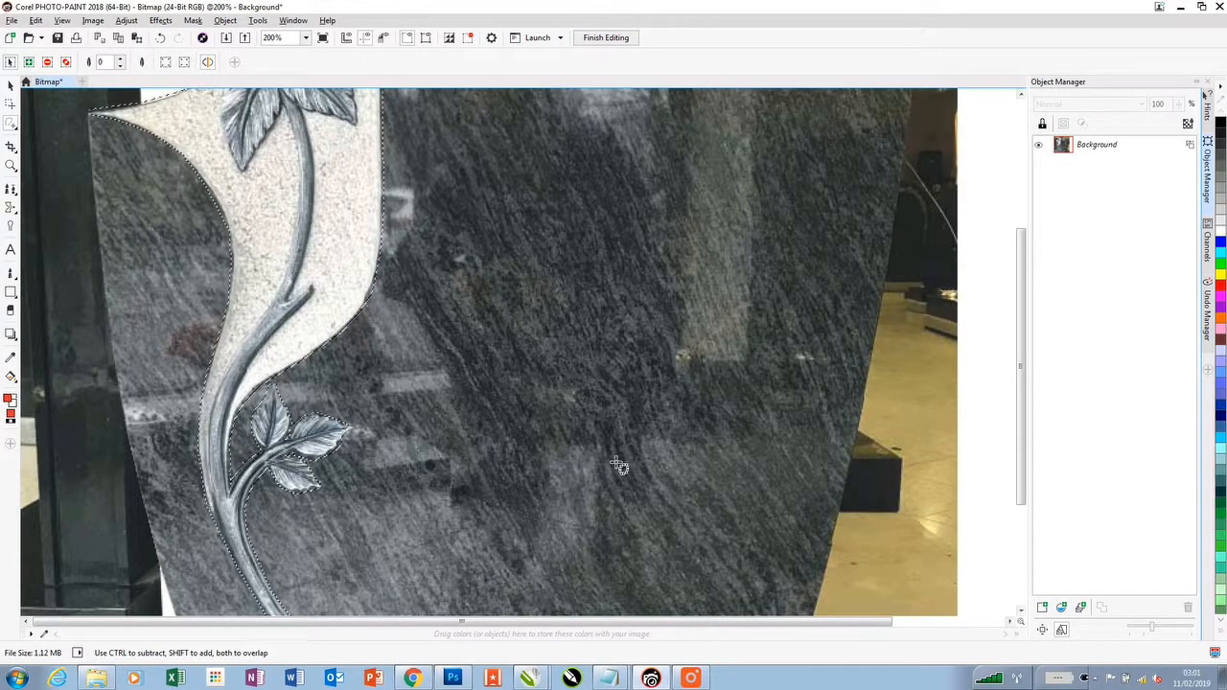
mouse_move(690, 680)
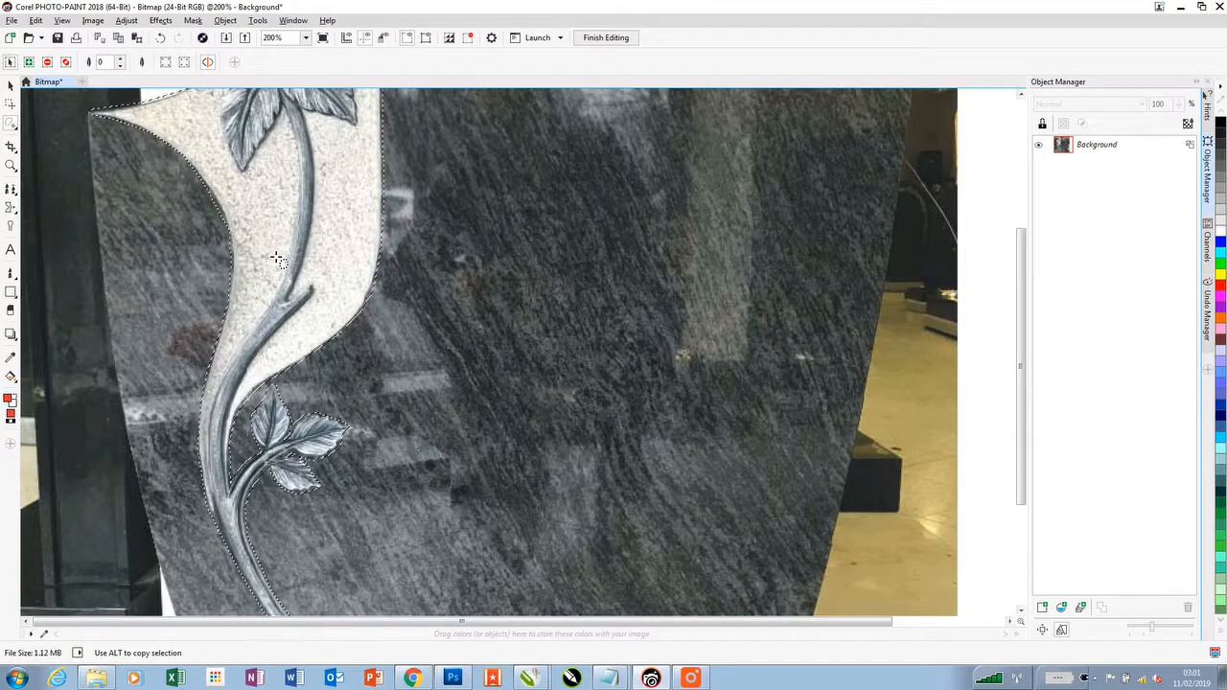
Step: Create a new object from the masked rose carving and hide the background
scroll(470, 232, down, 3)
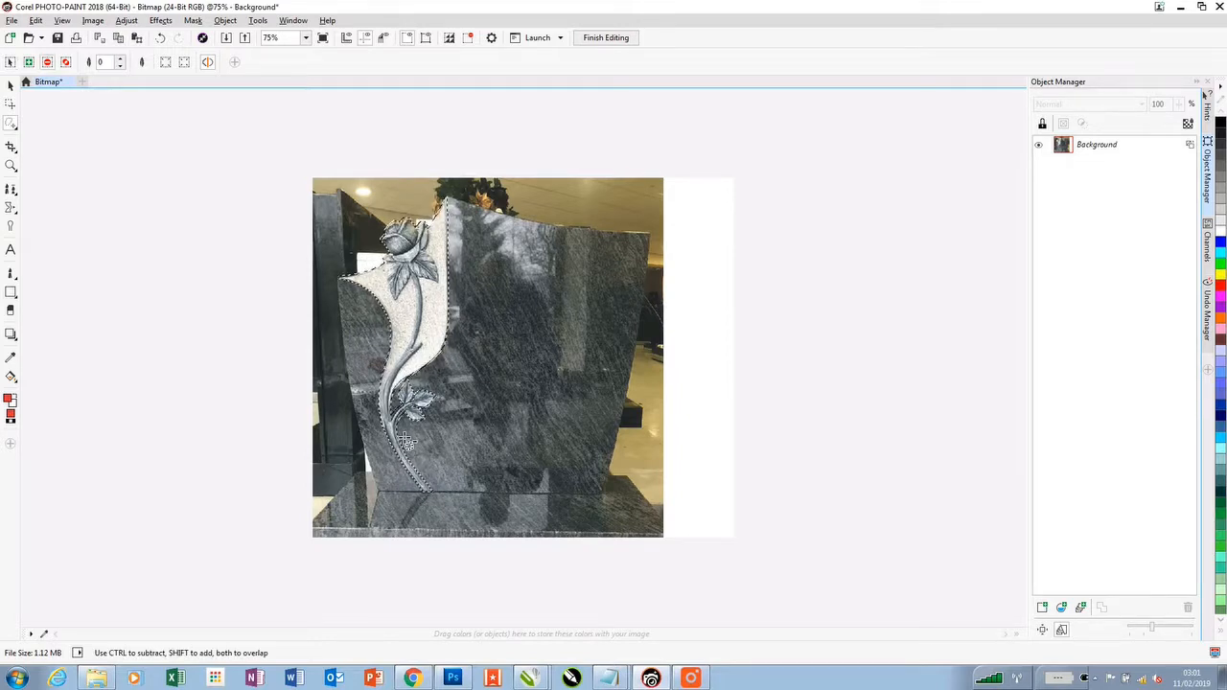
key(ctrl+Up)
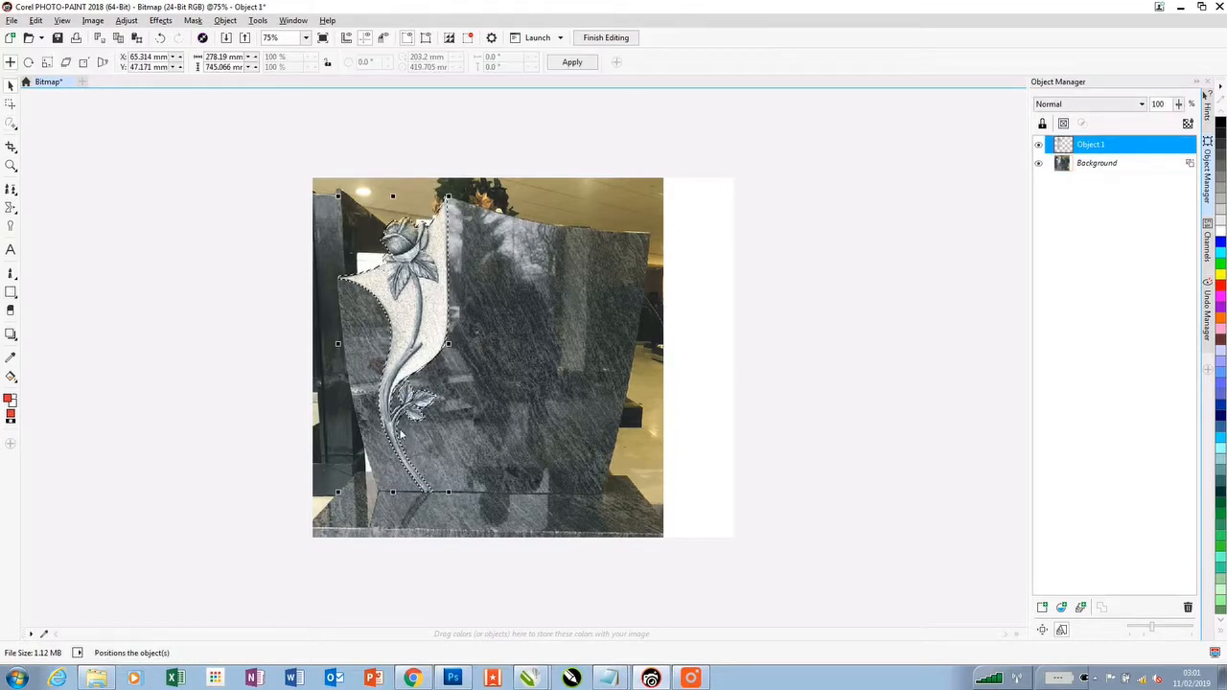
click(1039, 164)
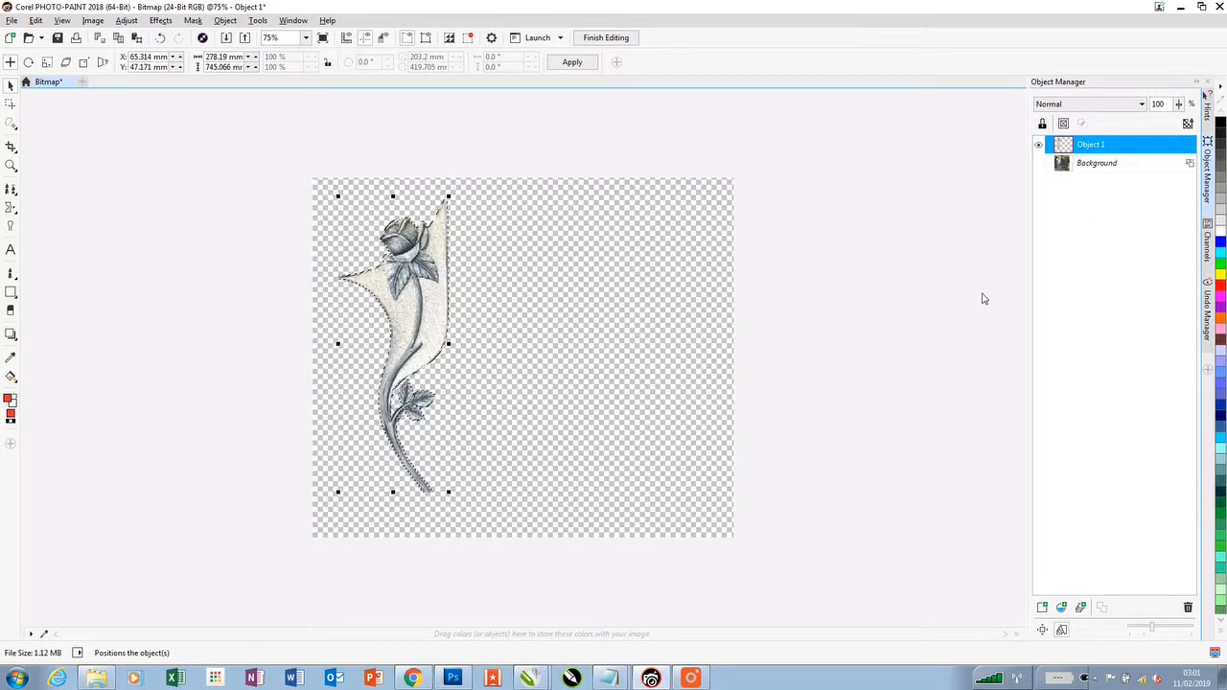
Step: Finish editing, save the changes to the bitmap, and switch back to the Untitled-2 document in CorelDRAW
click(597, 38)
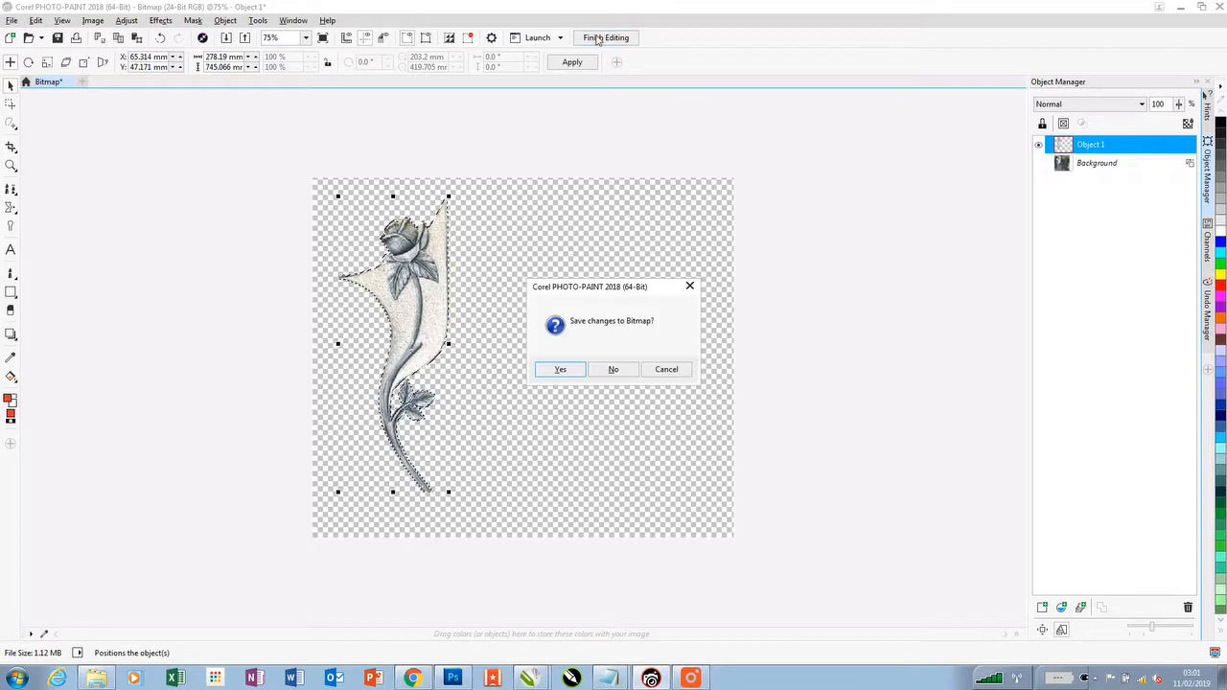
click(579, 370)
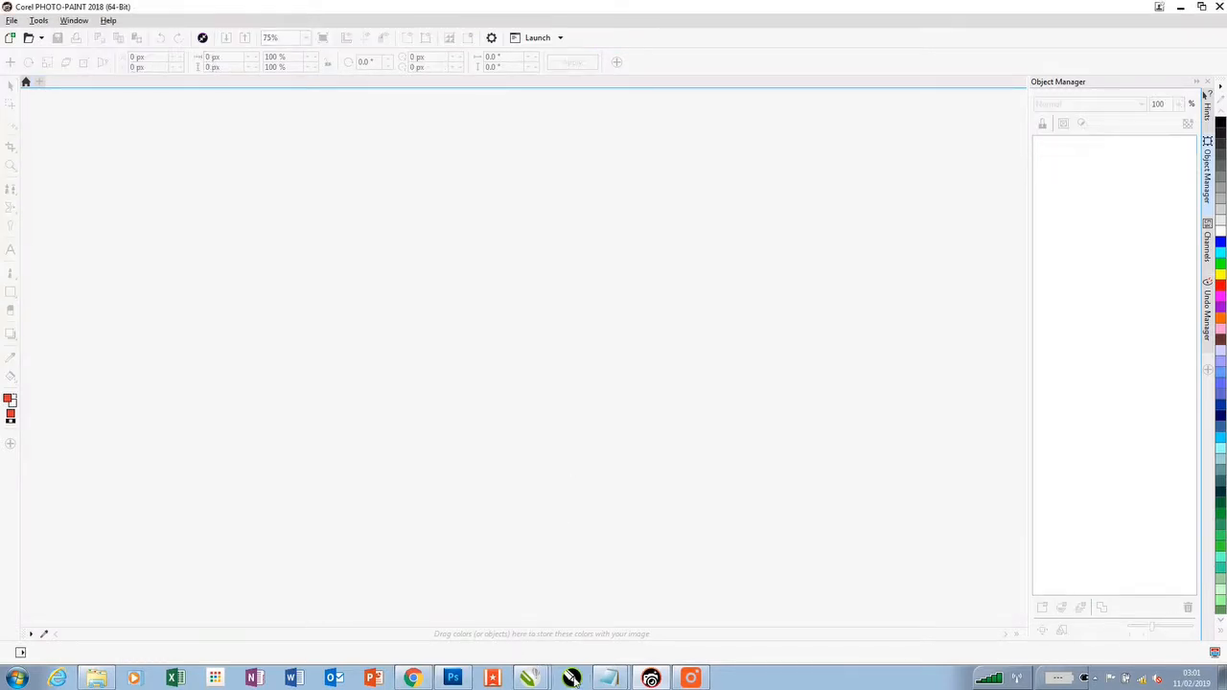
mouse_move(571, 679)
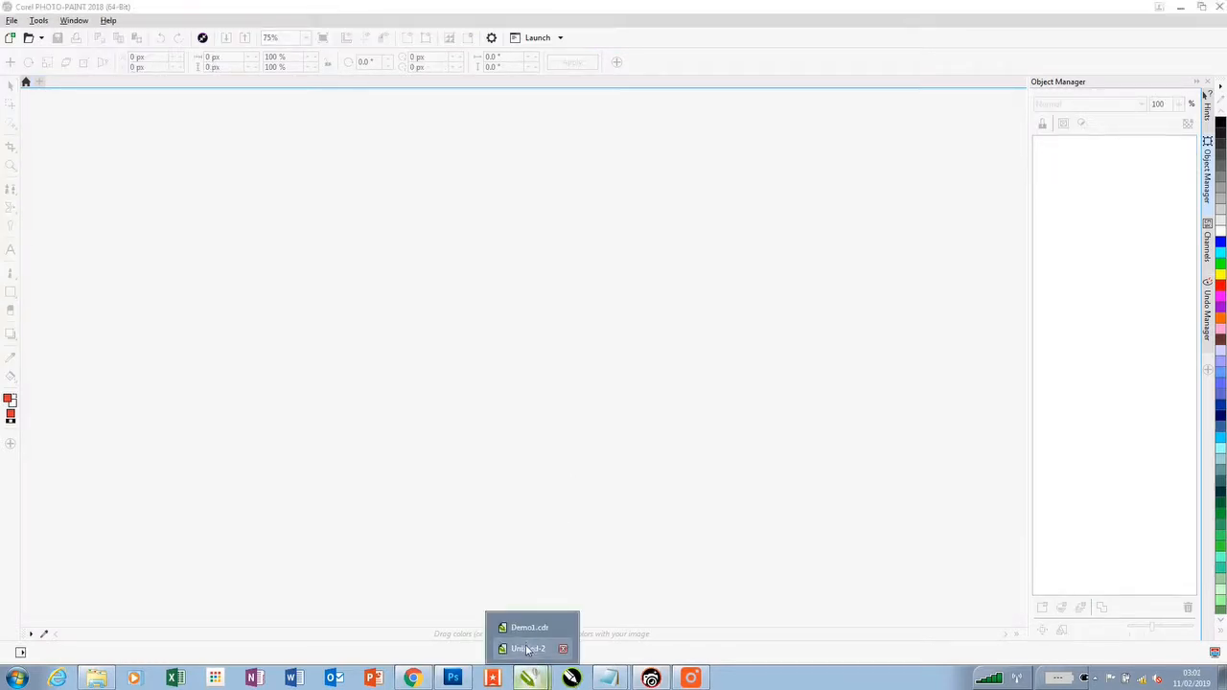
click(530, 648)
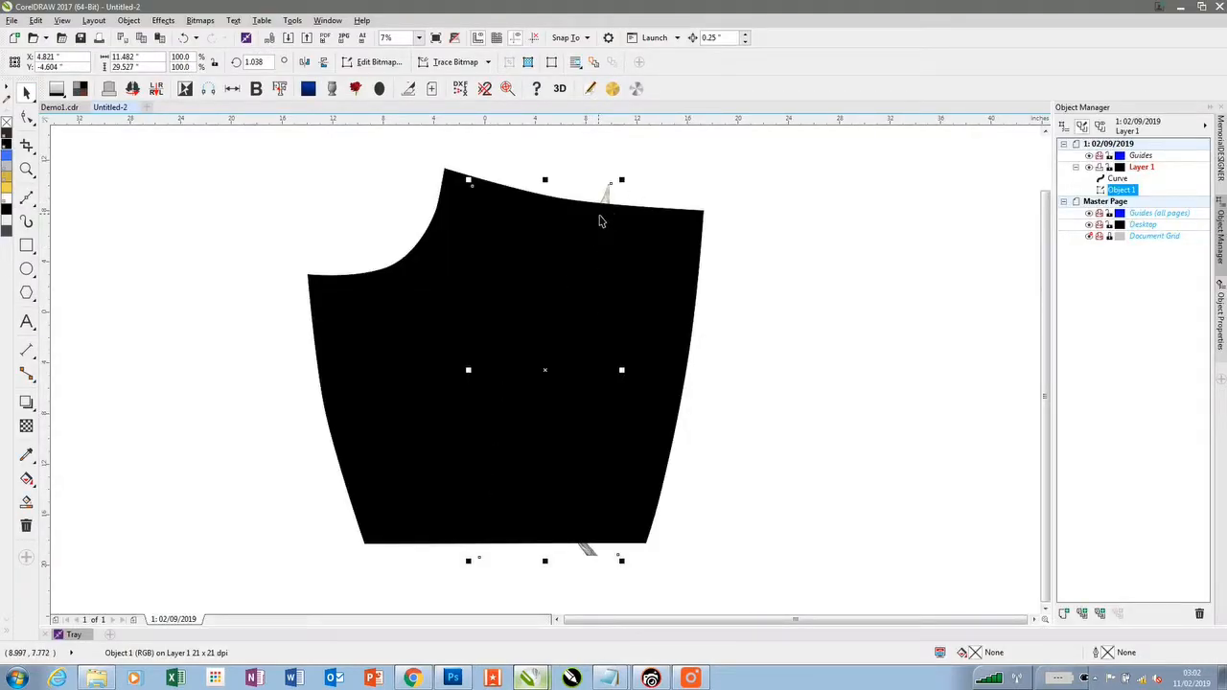
Step: Bring the rose cut-out to the front and move it against the black headstone's concave left shoulder
key(shift+Page_Up)
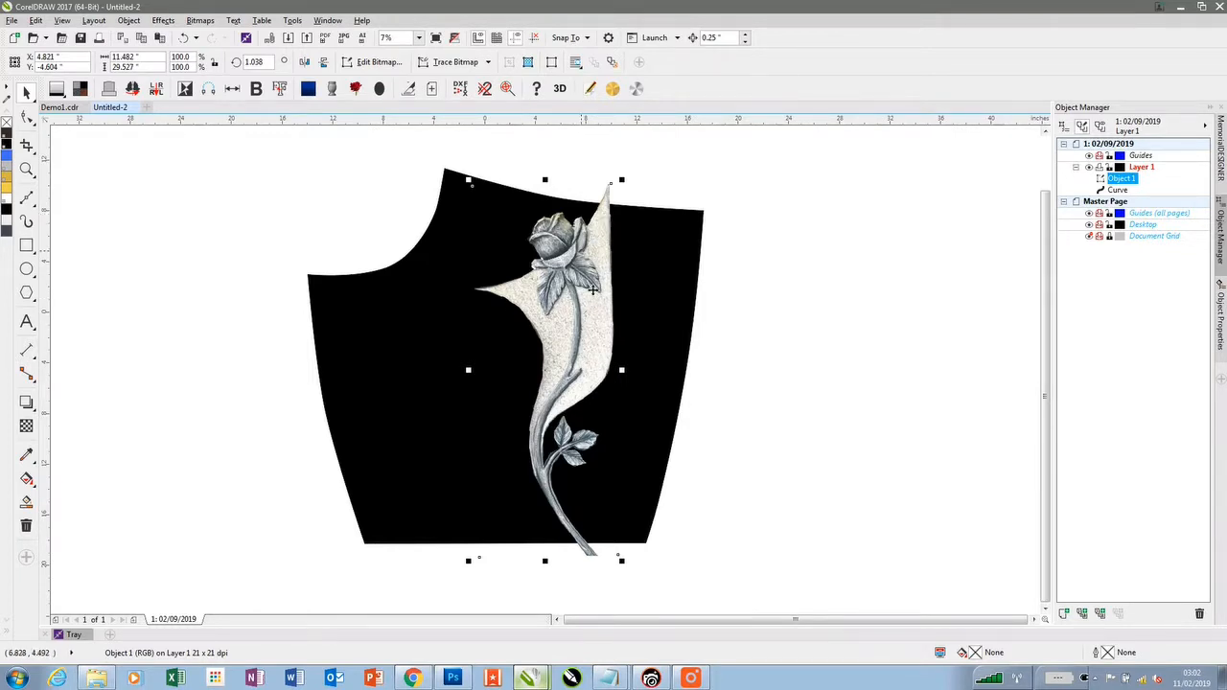
drag(583, 320, 410, 300)
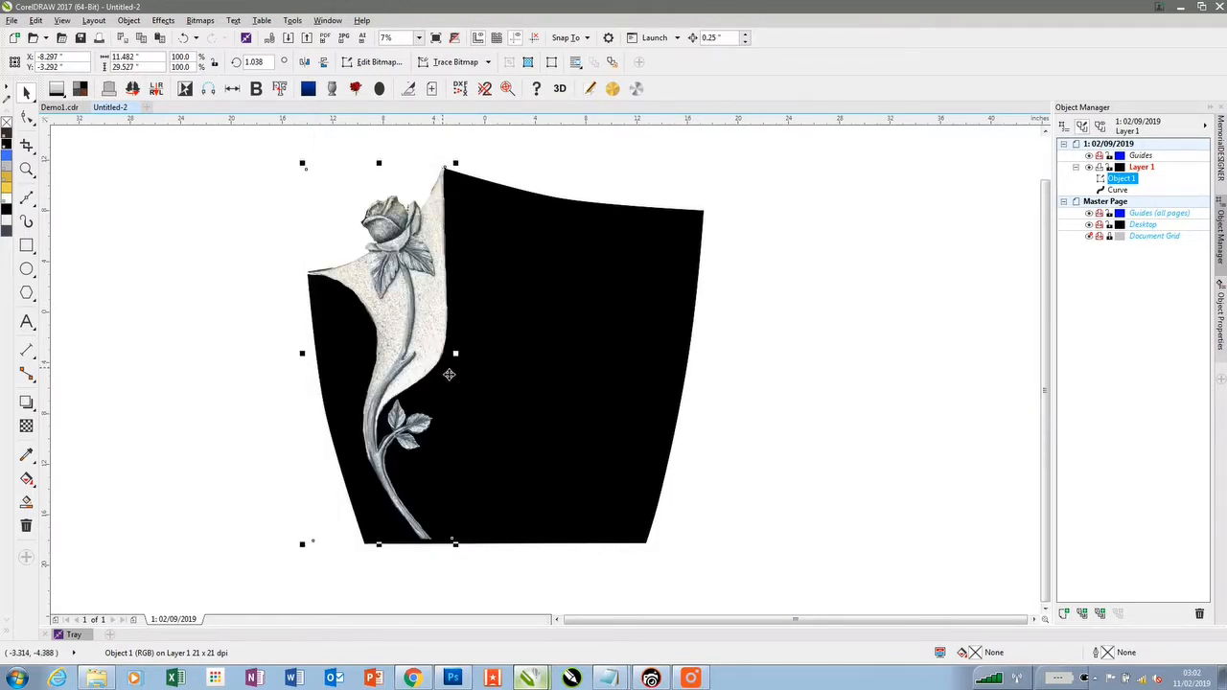
scroll(320, 277, up, 2)
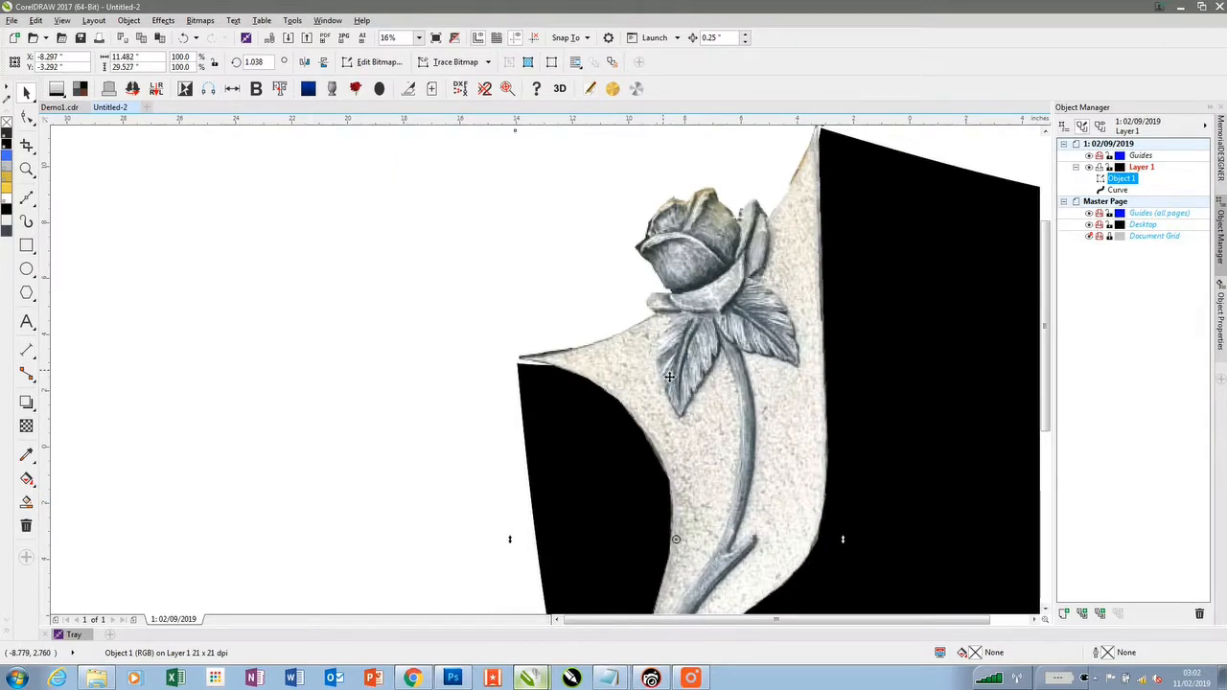
key(Down)
key(Right)
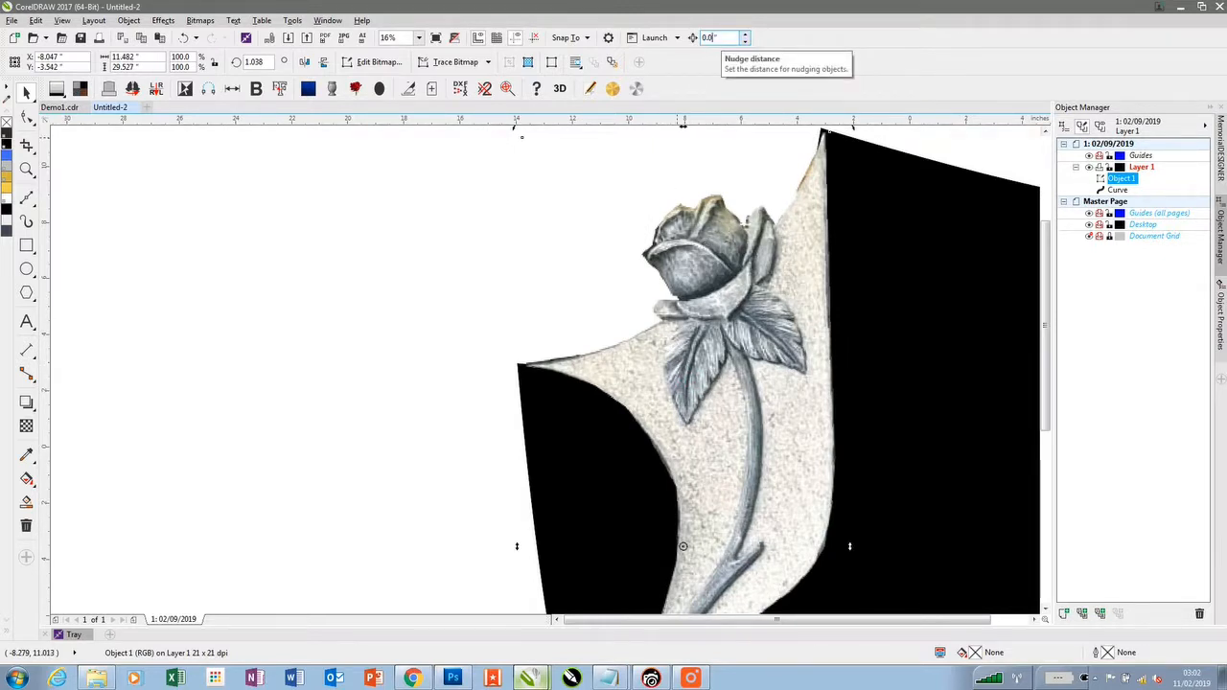
Step: Set the nudge distance to 0.05 inches and fine-position the rose cut-out at X -8.247, Y -3.442
text(0.05)
key(Left)
key(Left)
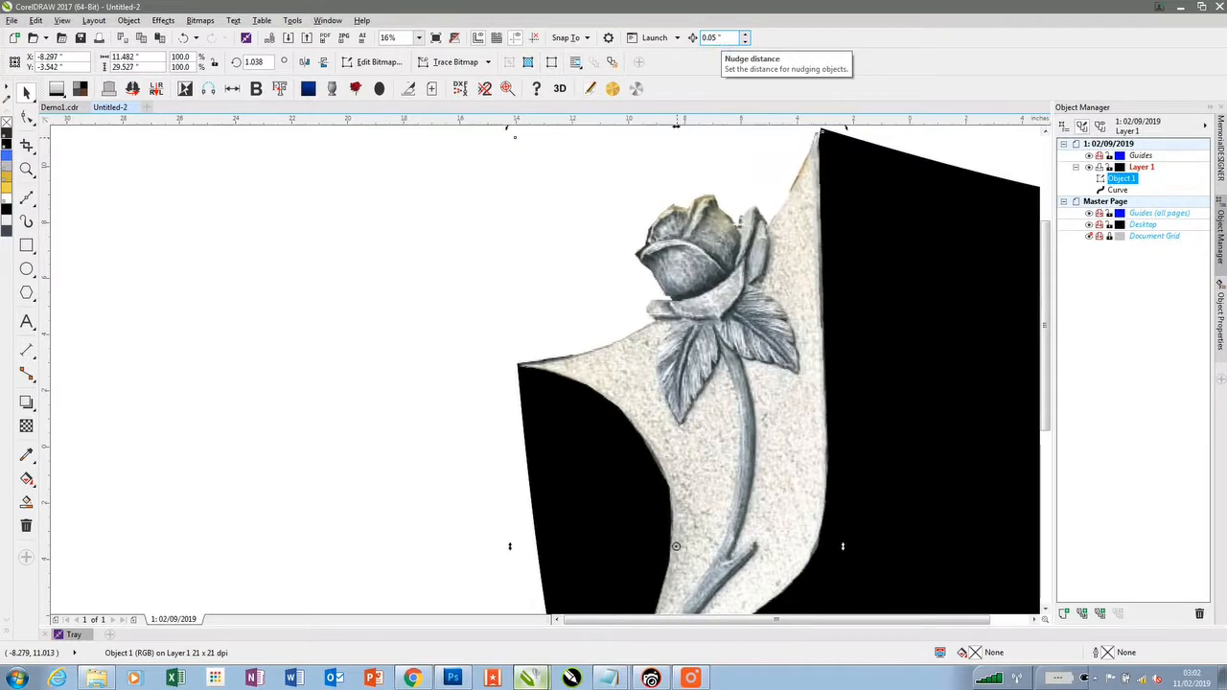
key(Up)
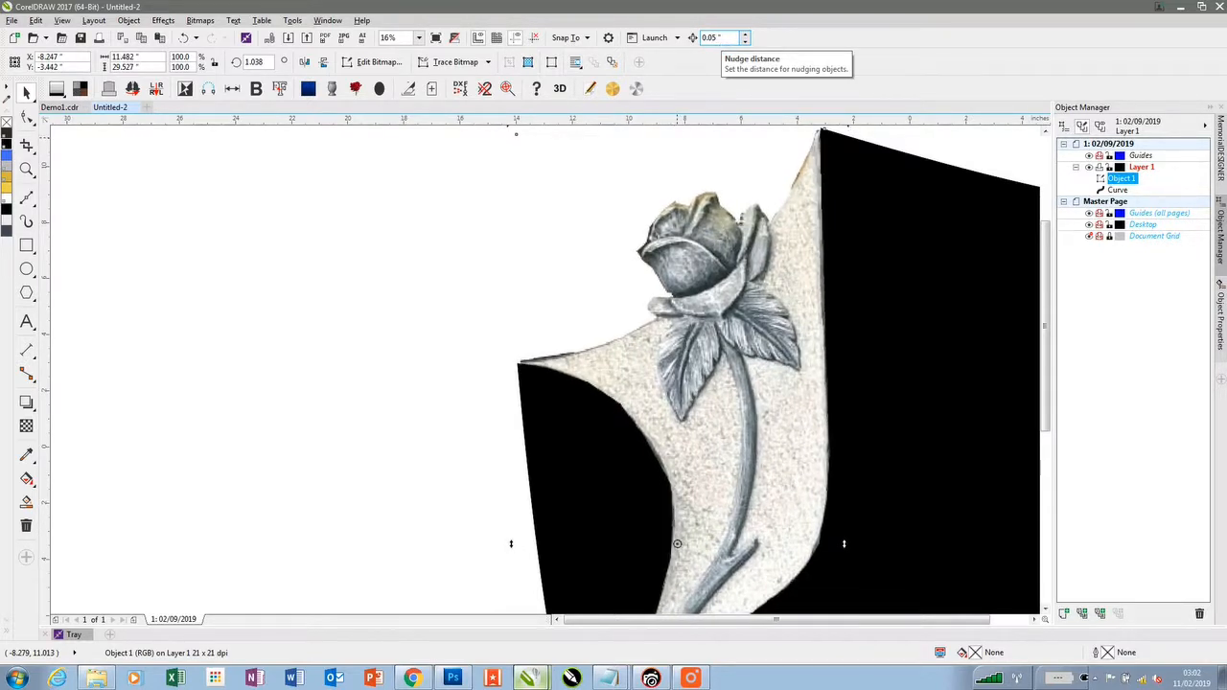
key(Up)
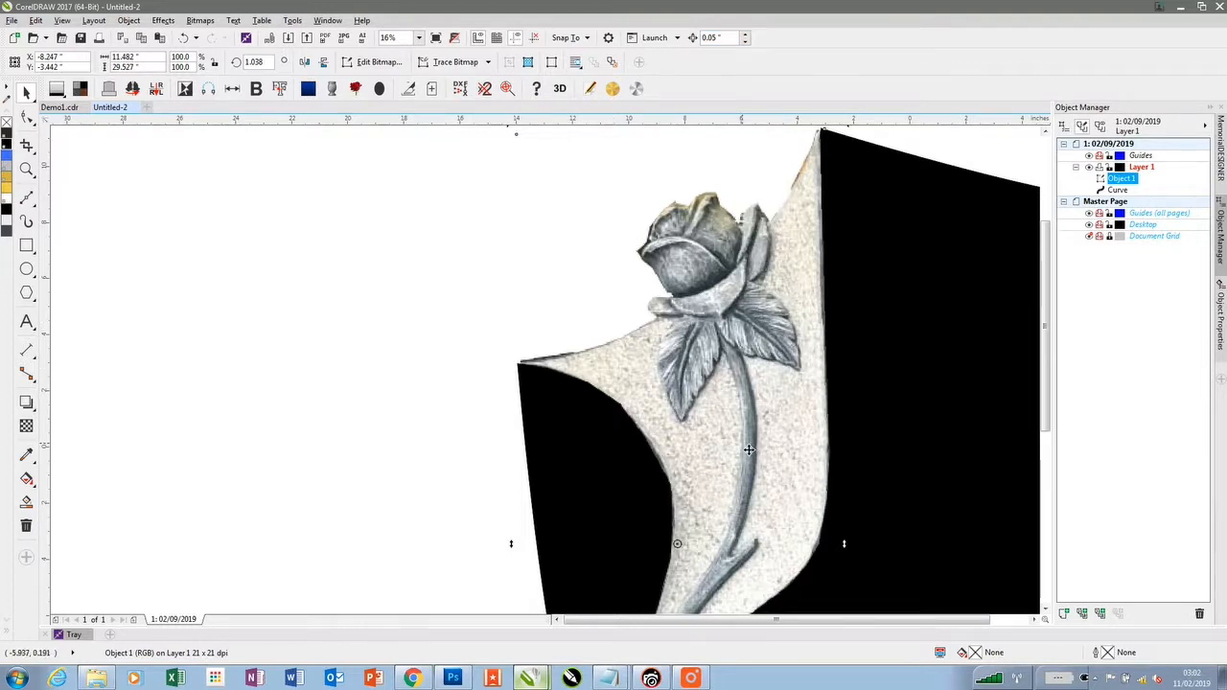
Step: Scale the rose cut-out to 100.8% so its stem reaches the headstone's bottom edge
scroll(750, 447, down, 2)
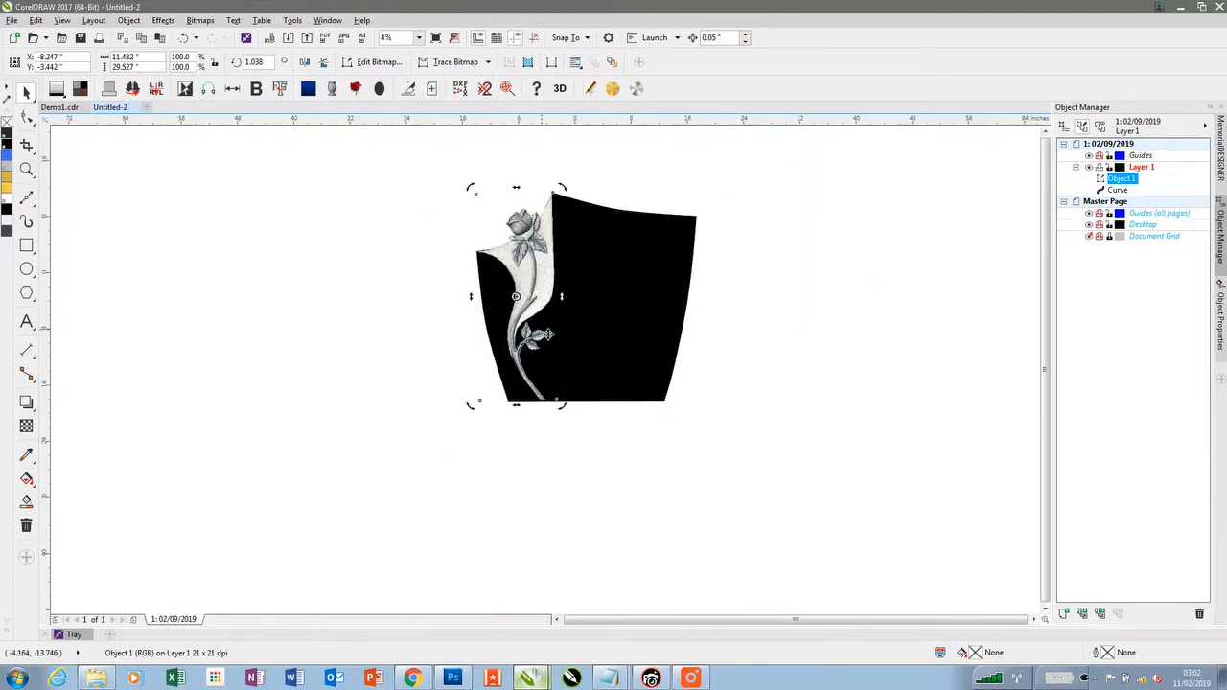
scroll(553, 377, up, 2)
scroll(551, 375, up, 4)
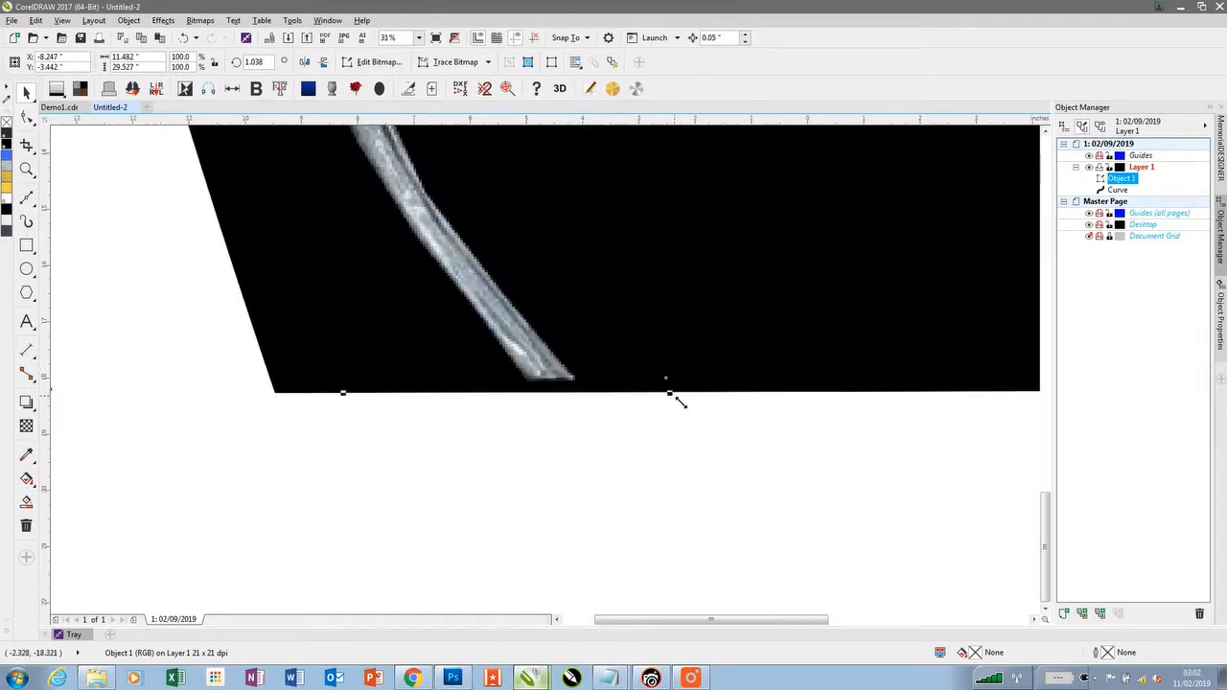
drag(670, 393, 688, 416)
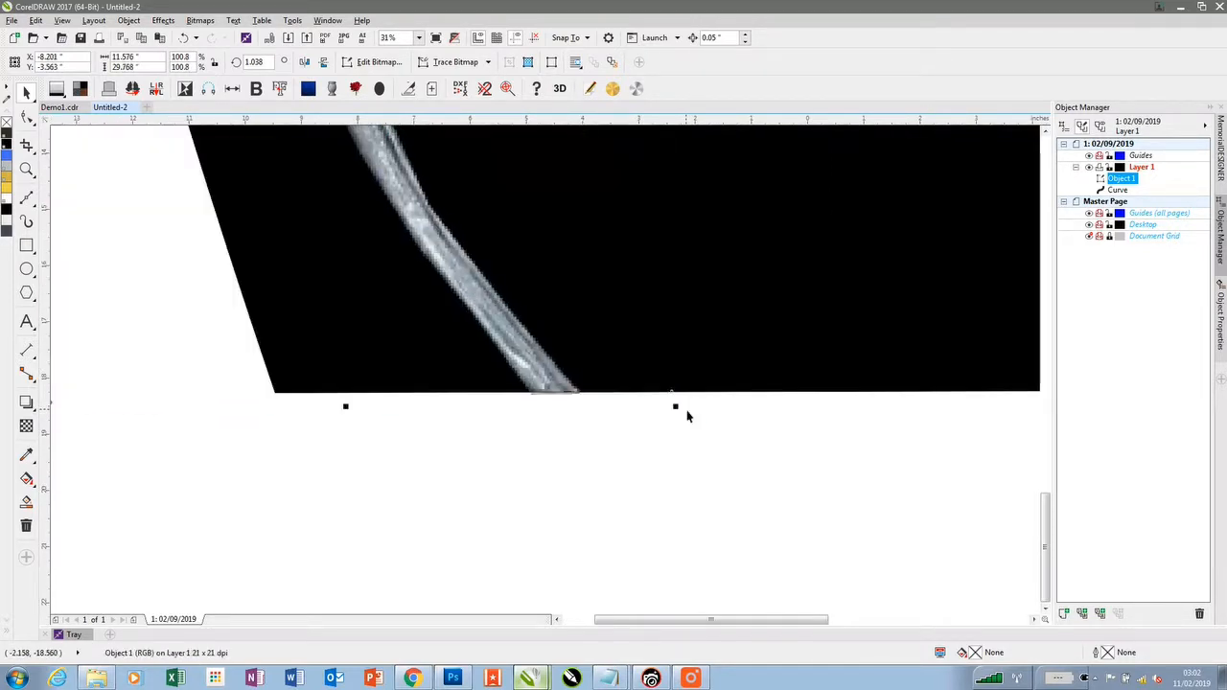
scroll(552, 377, down, 2)
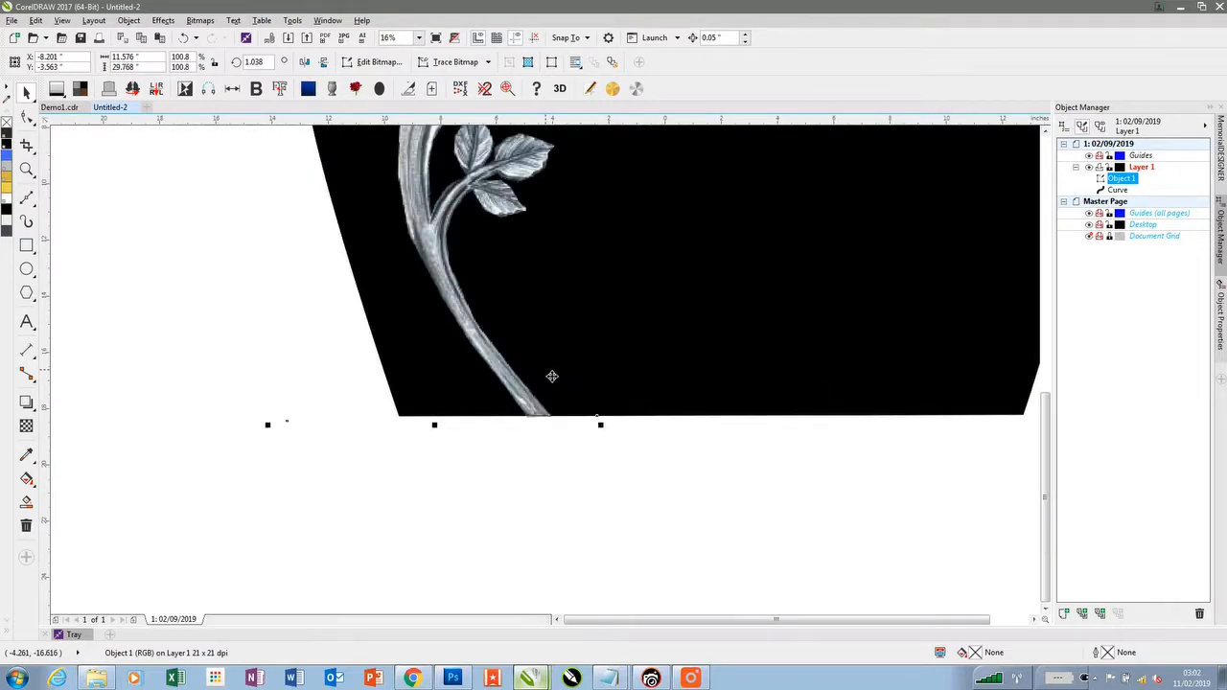
scroll(552, 377, down, 2)
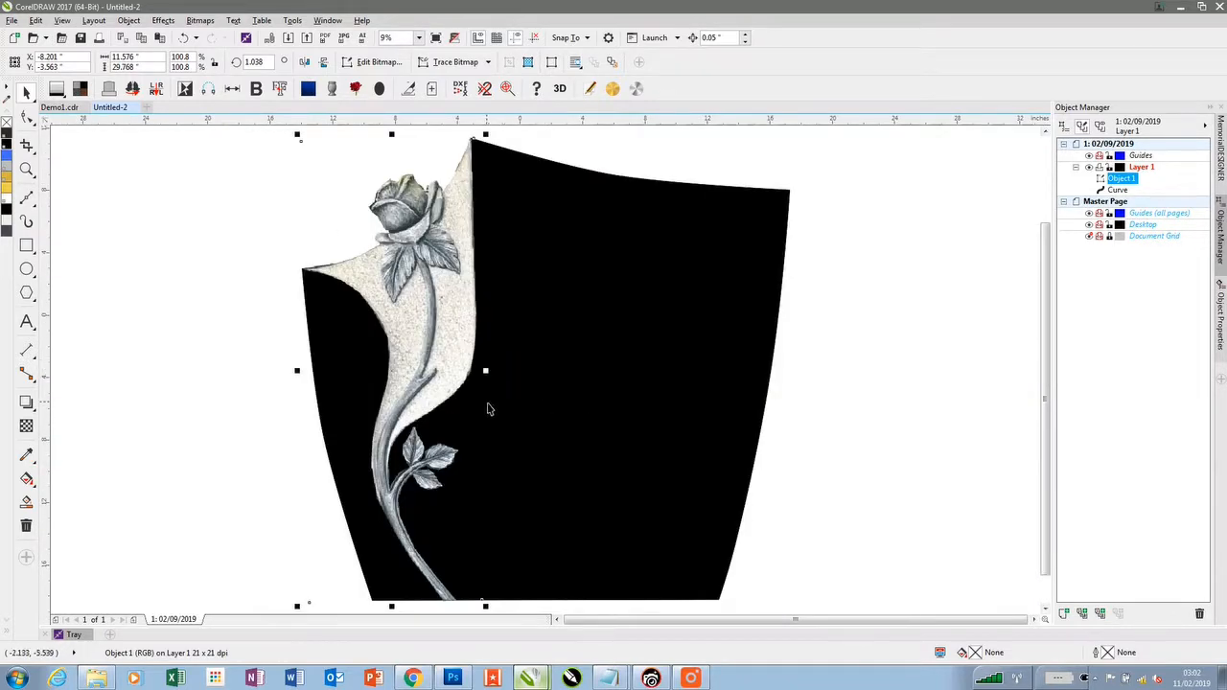
click(268, 429)
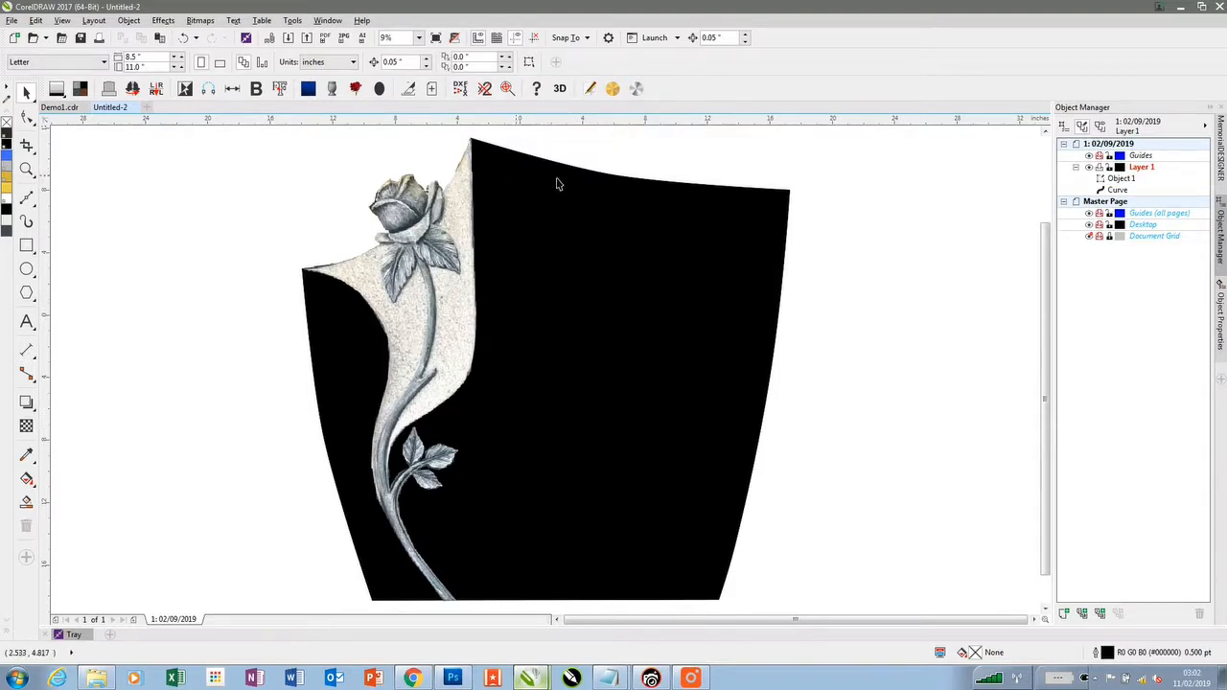
Step: Fill the headstone curve with the Polish grey shade and remove its outline
click(595, 329)
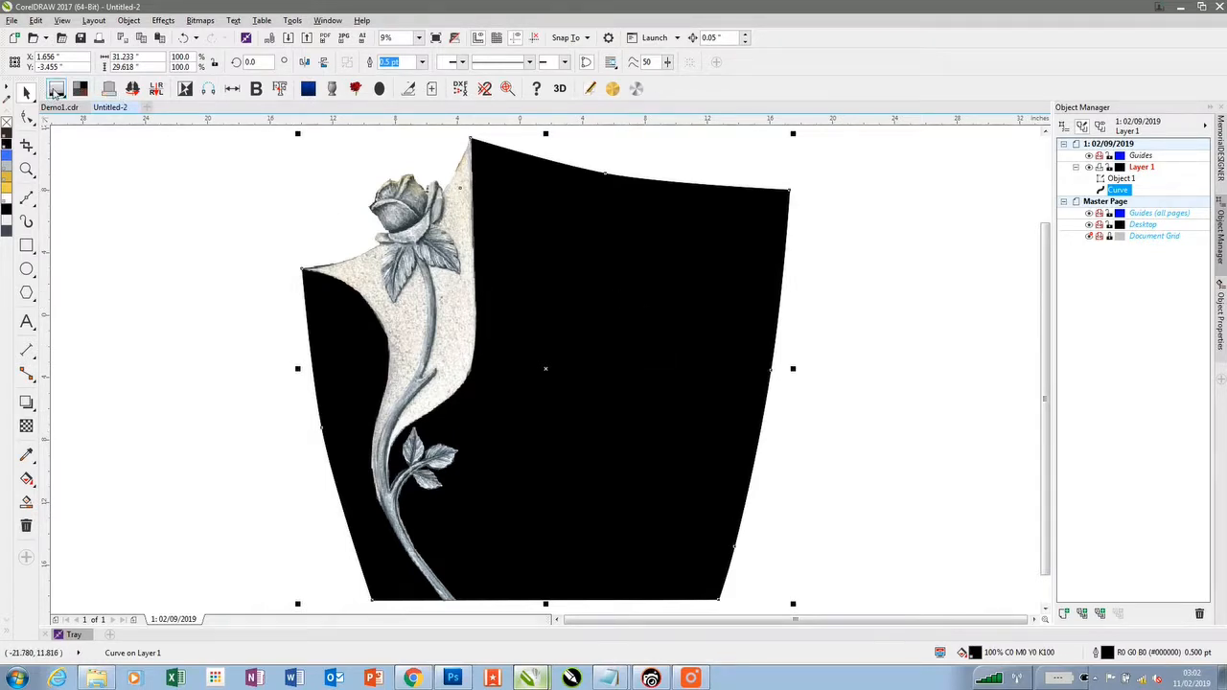
click(57, 89)
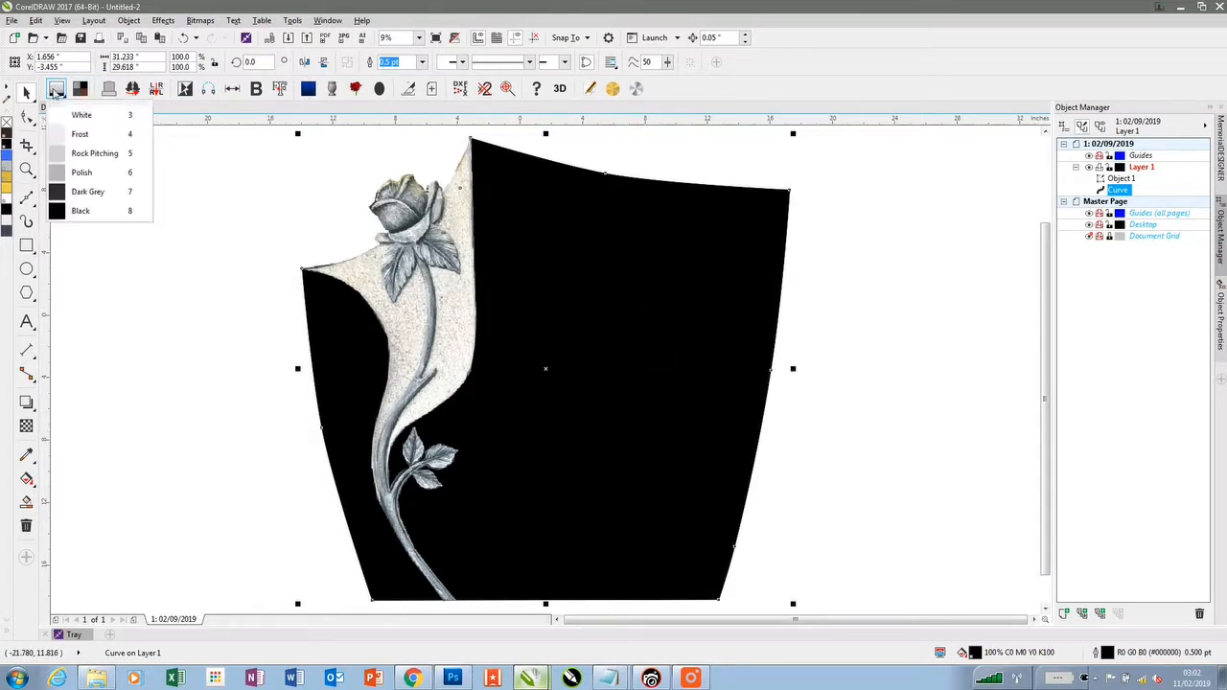
click(81, 173)
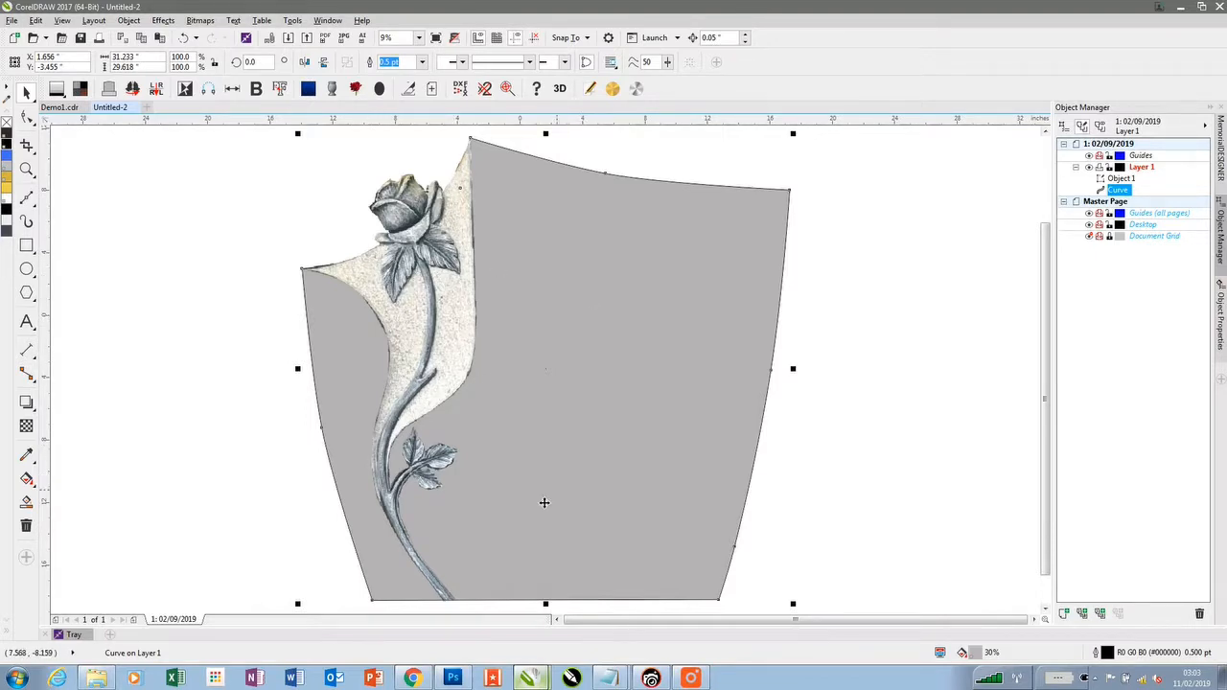
right_click(6, 122)
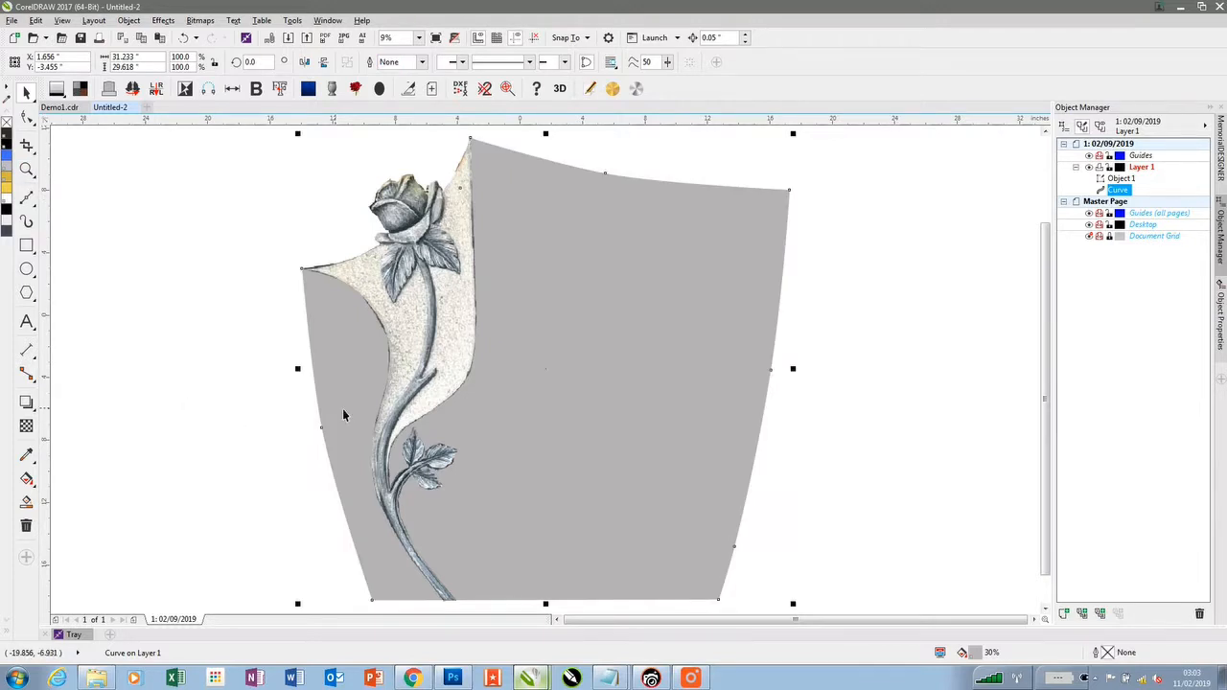
click(250, 468)
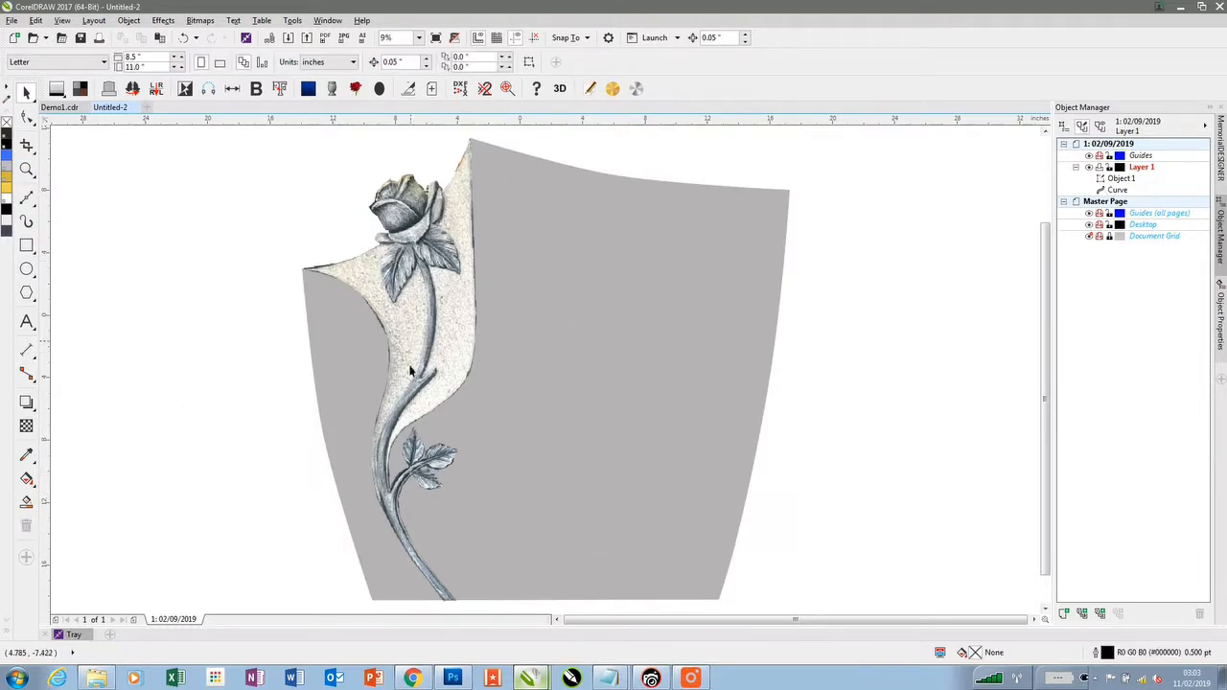
Step: Try several frequent granite fills on the headstone curve and settle on the dark speckled granite
click(551, 369)
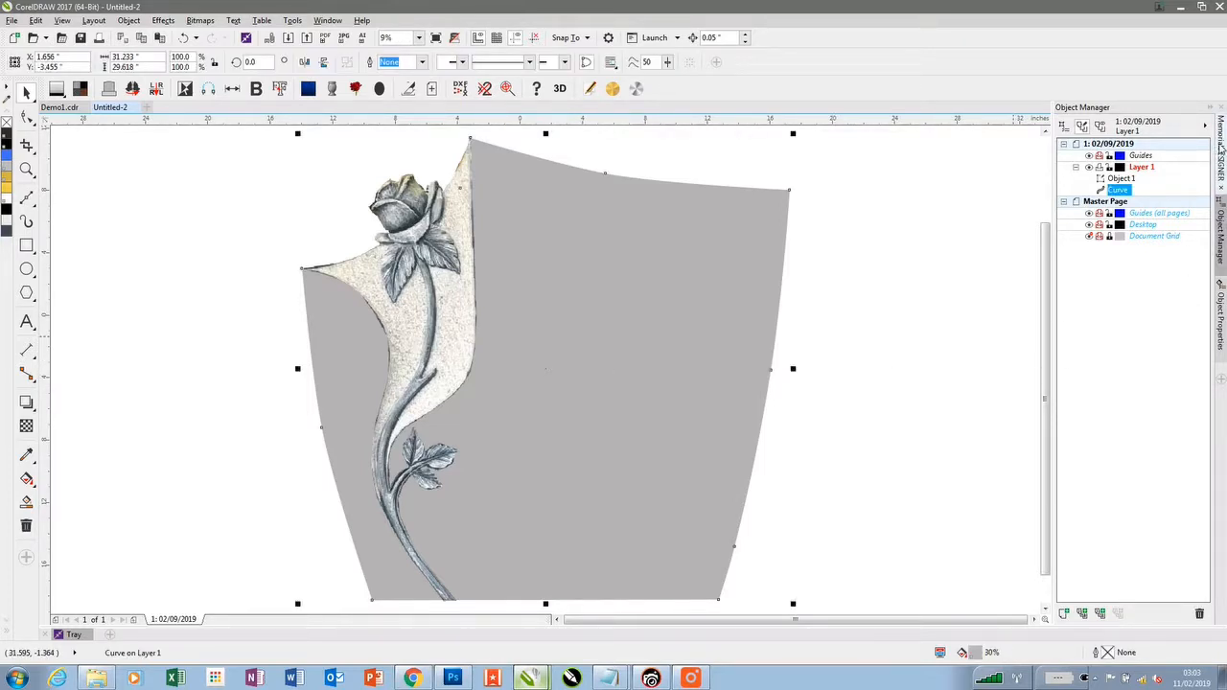
click(1220, 149)
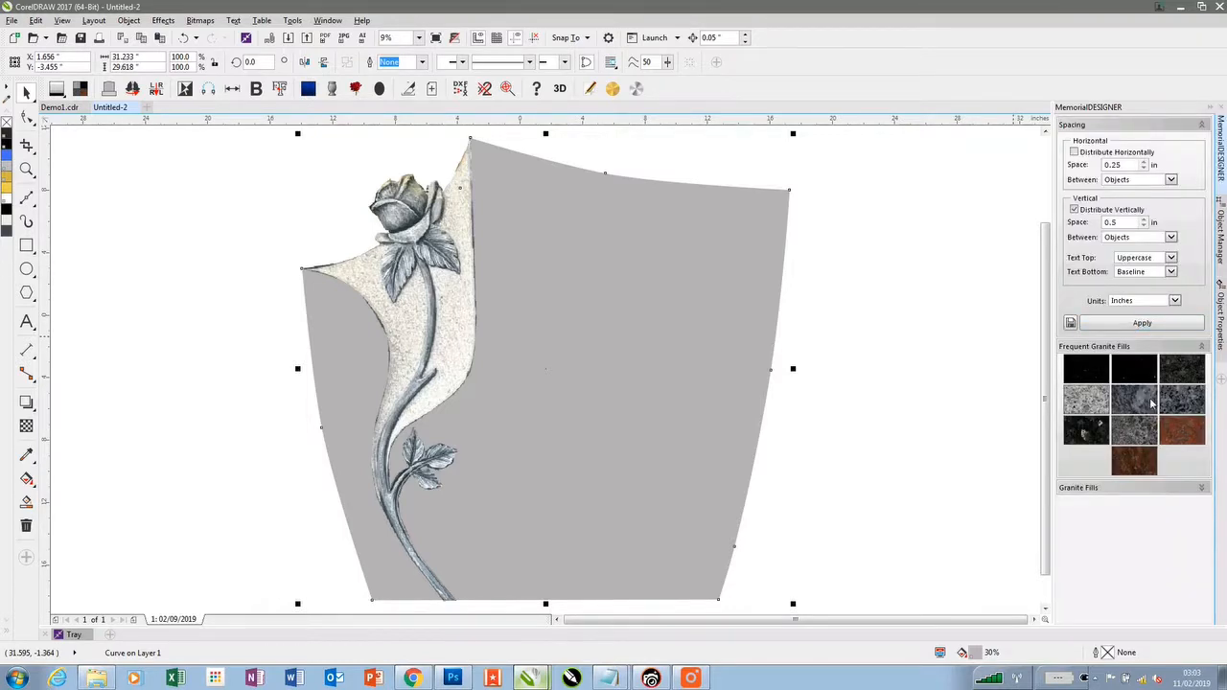
click(1151, 403)
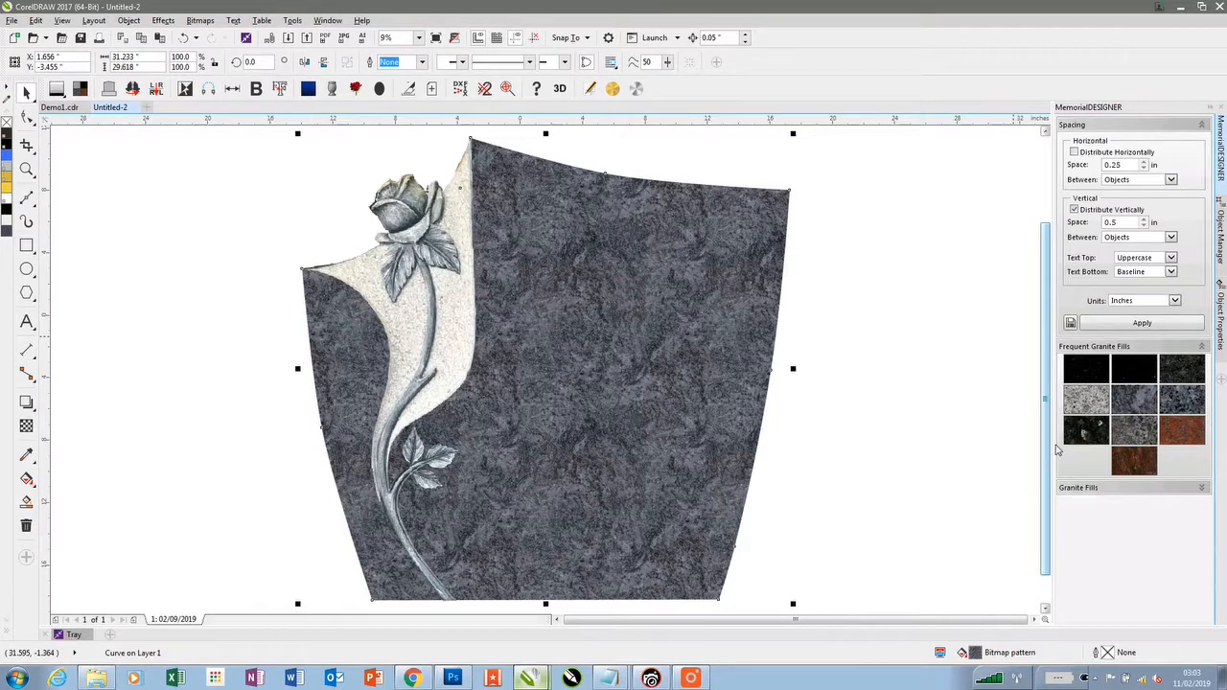
click(1173, 432)
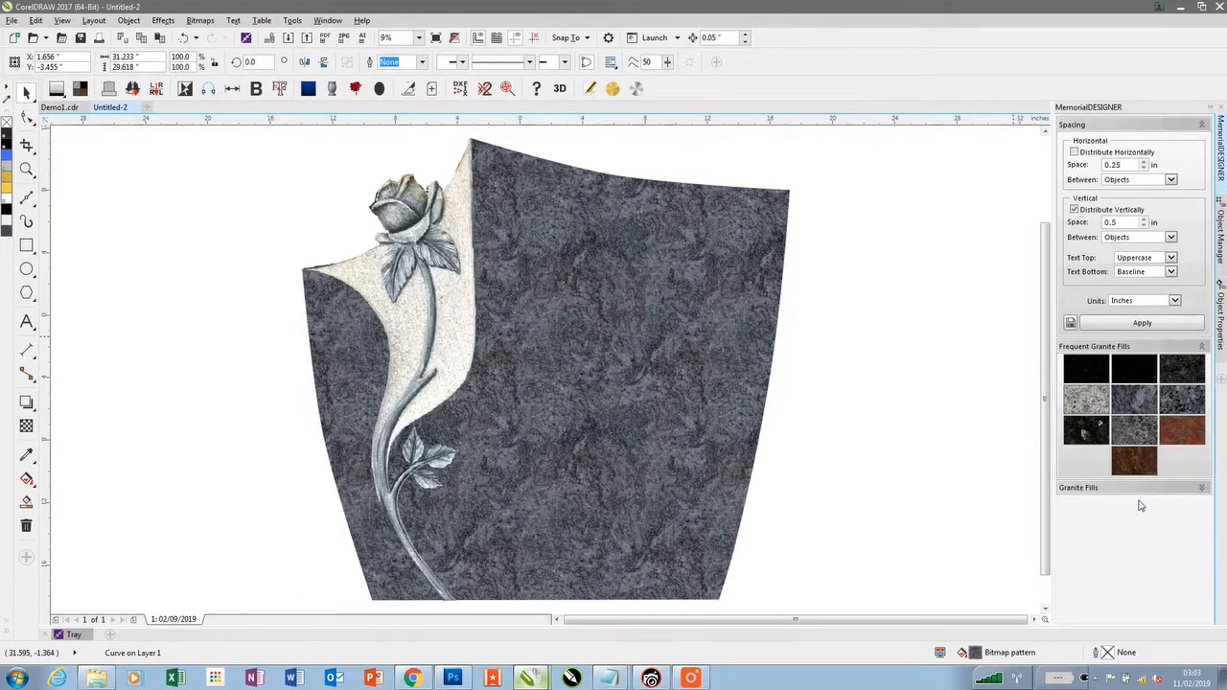
click(1130, 465)
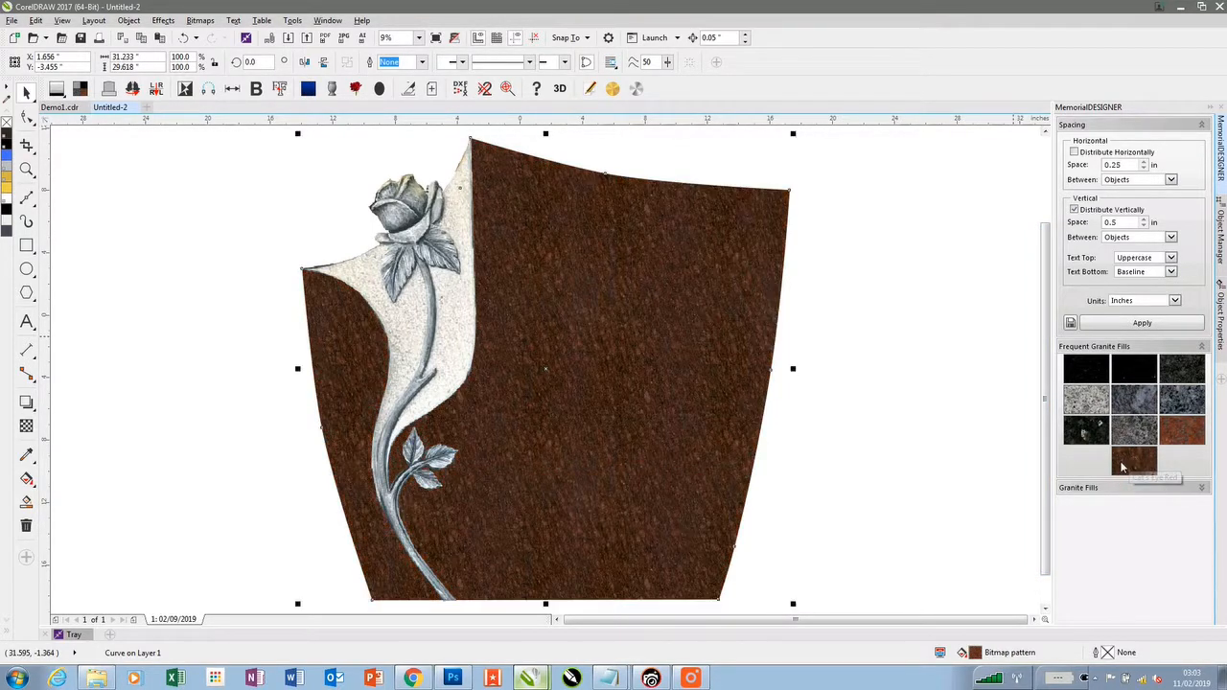
click(1078, 371)
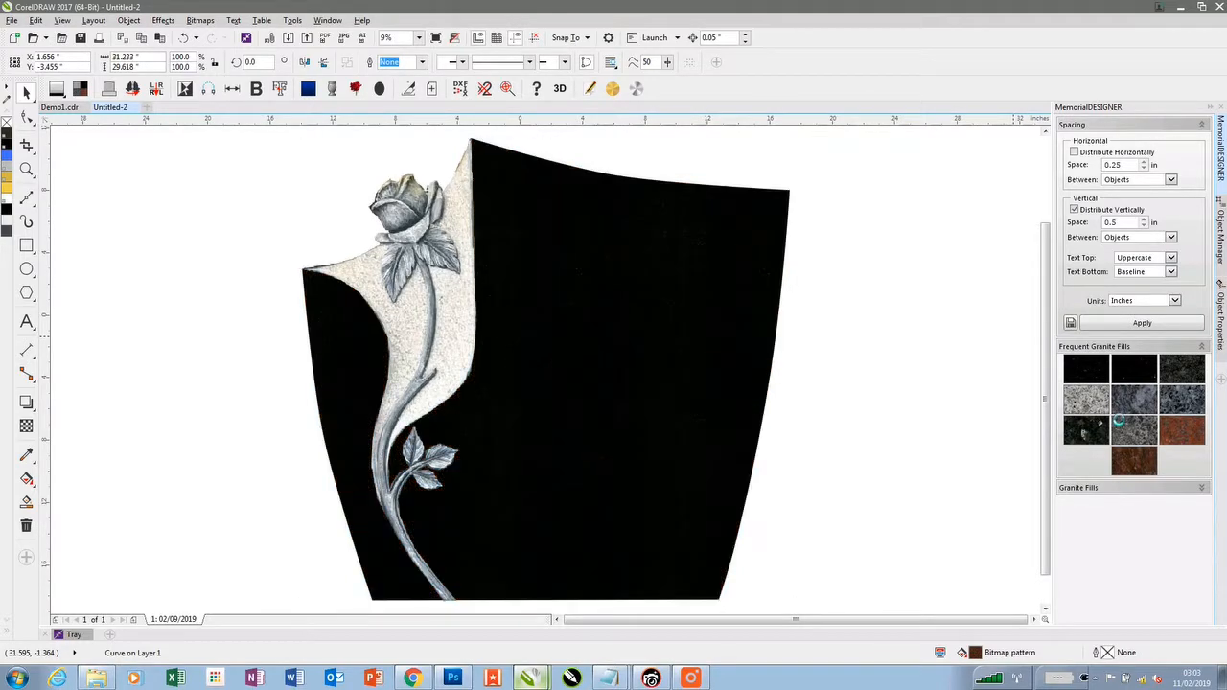
click(1185, 378)
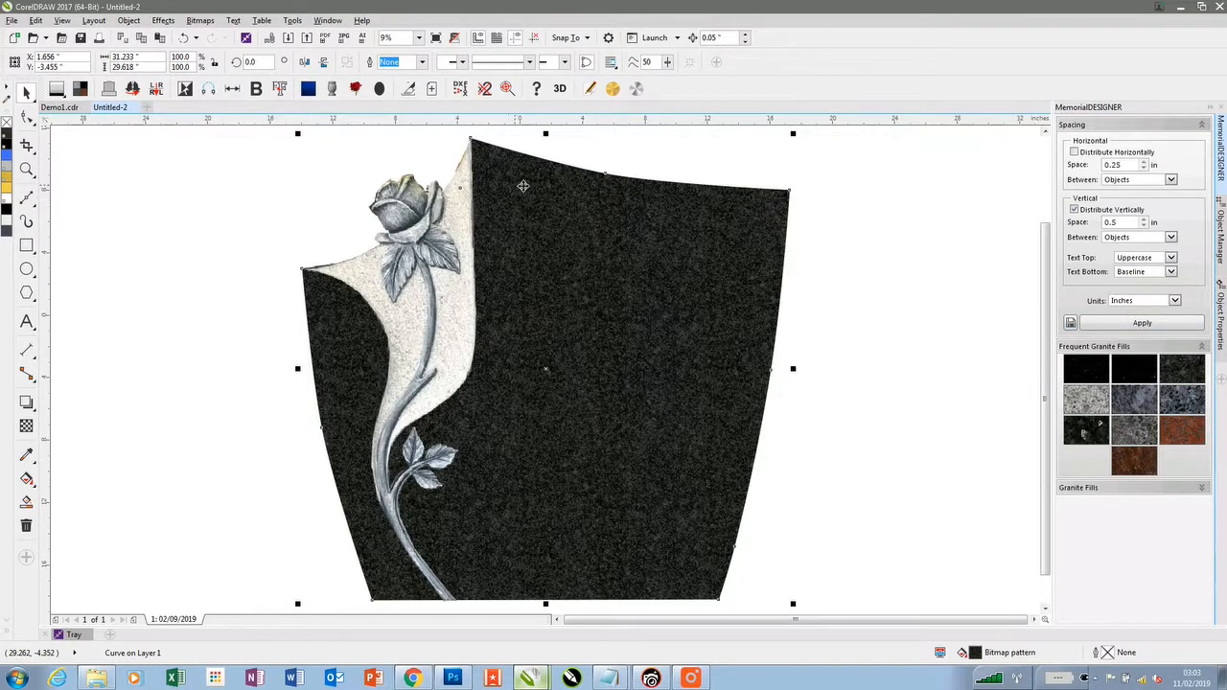
Step: Import the base "2ft6 x 4 all polished.cdr" from the Bases tray at its original position
click(74, 635)
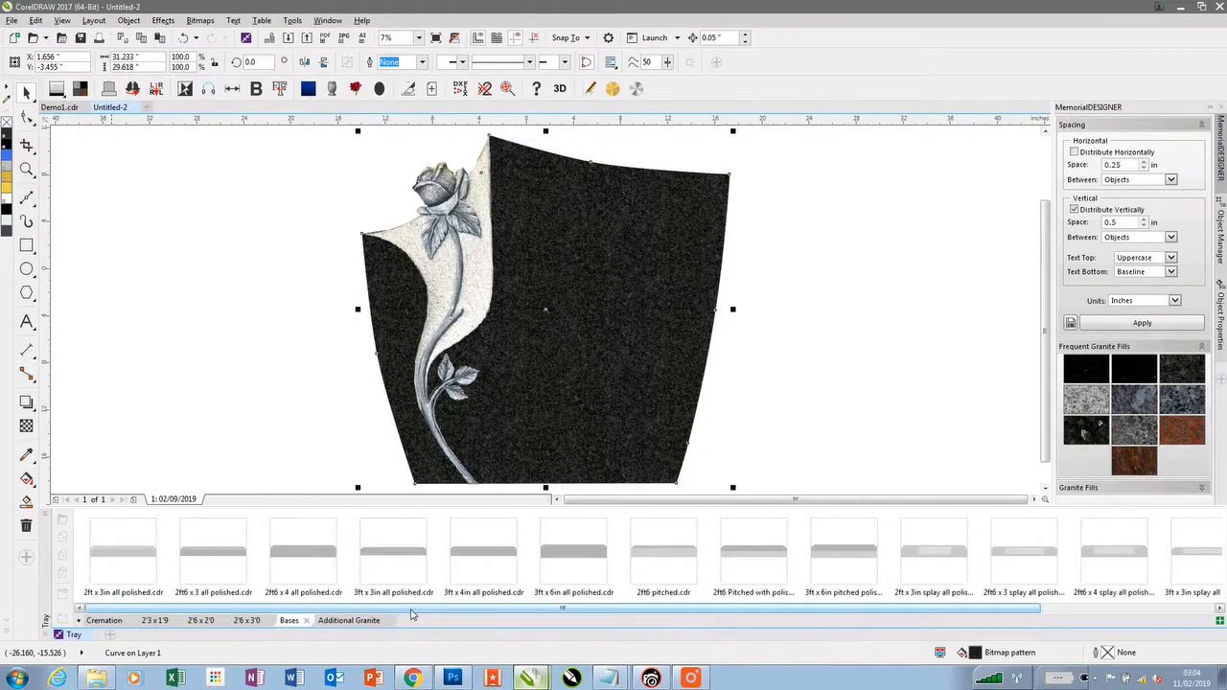
right_click(286, 577)
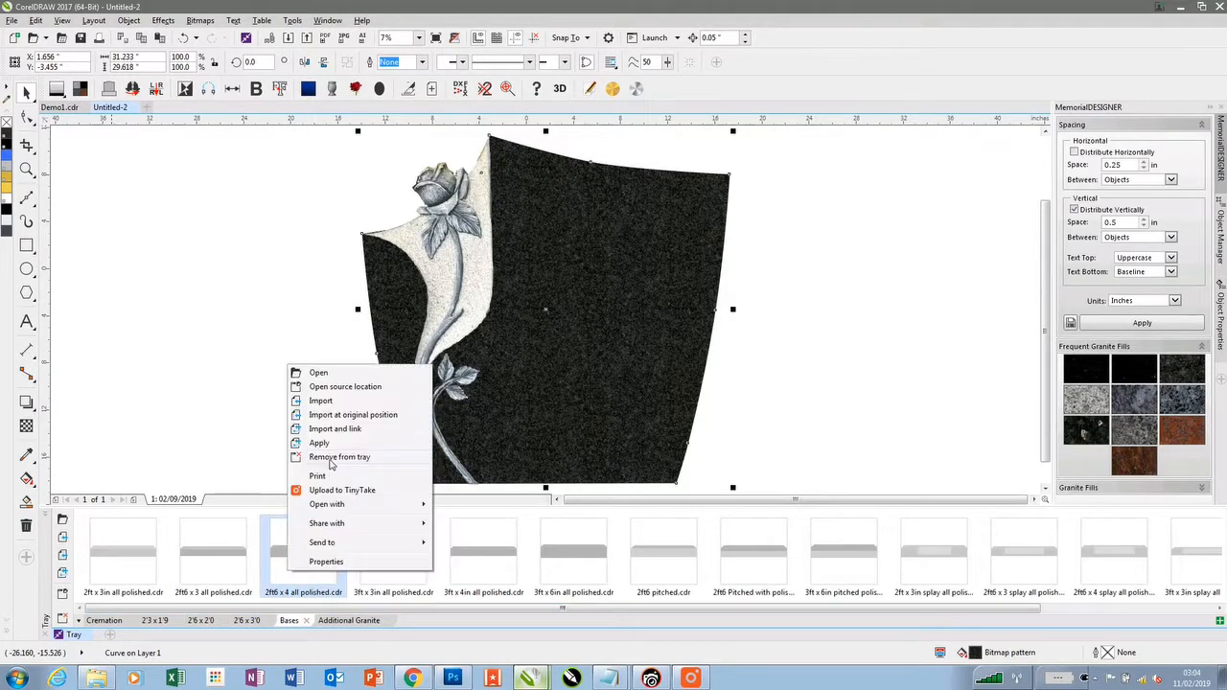
click(326, 416)
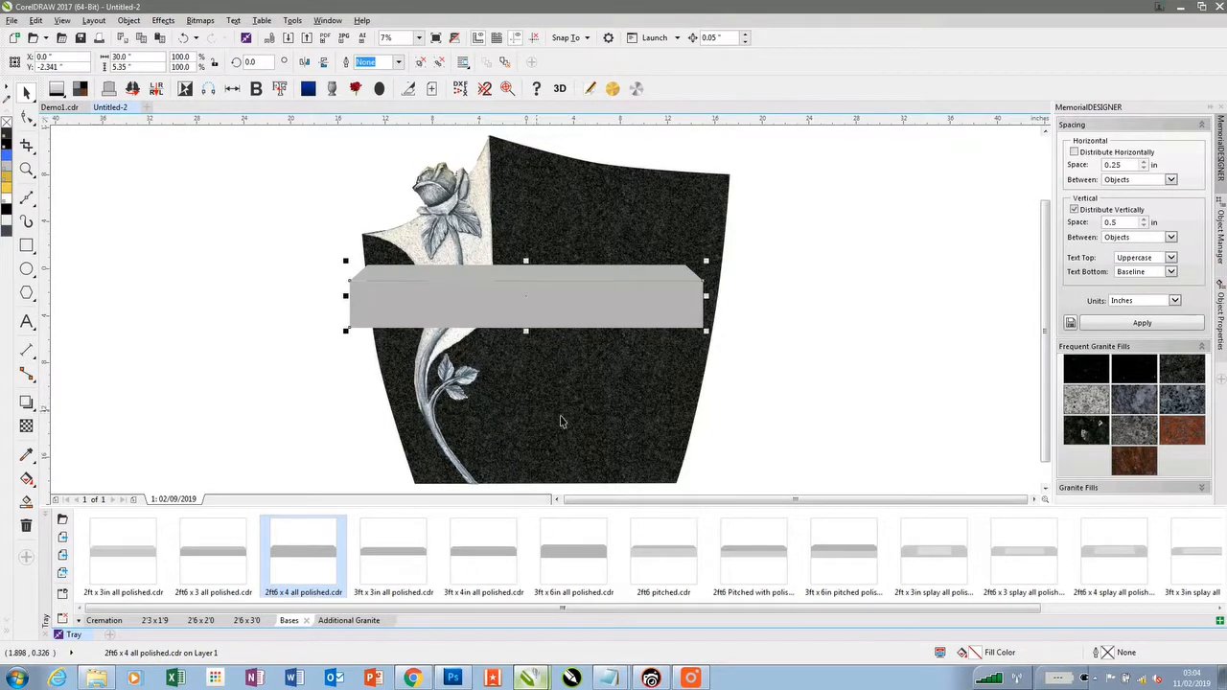
Step: Move the headstone and rose cut-out together onto the top of the base and bring them to the front
click(558, 226)
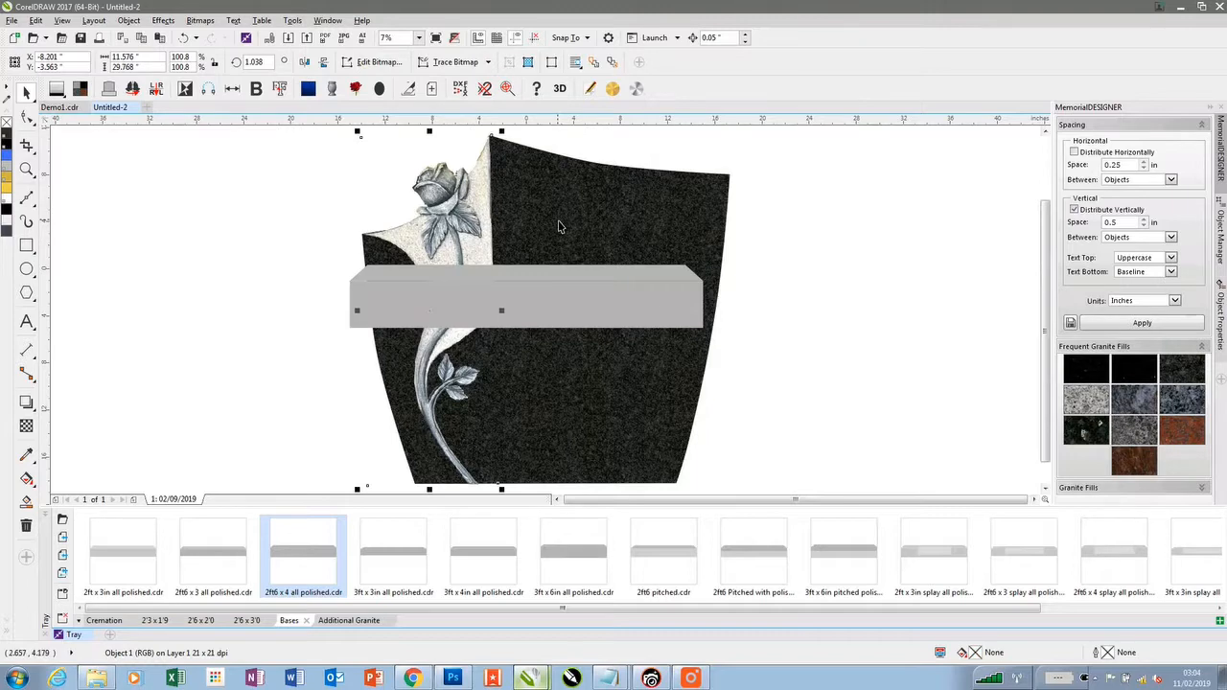
shift+click(619, 389)
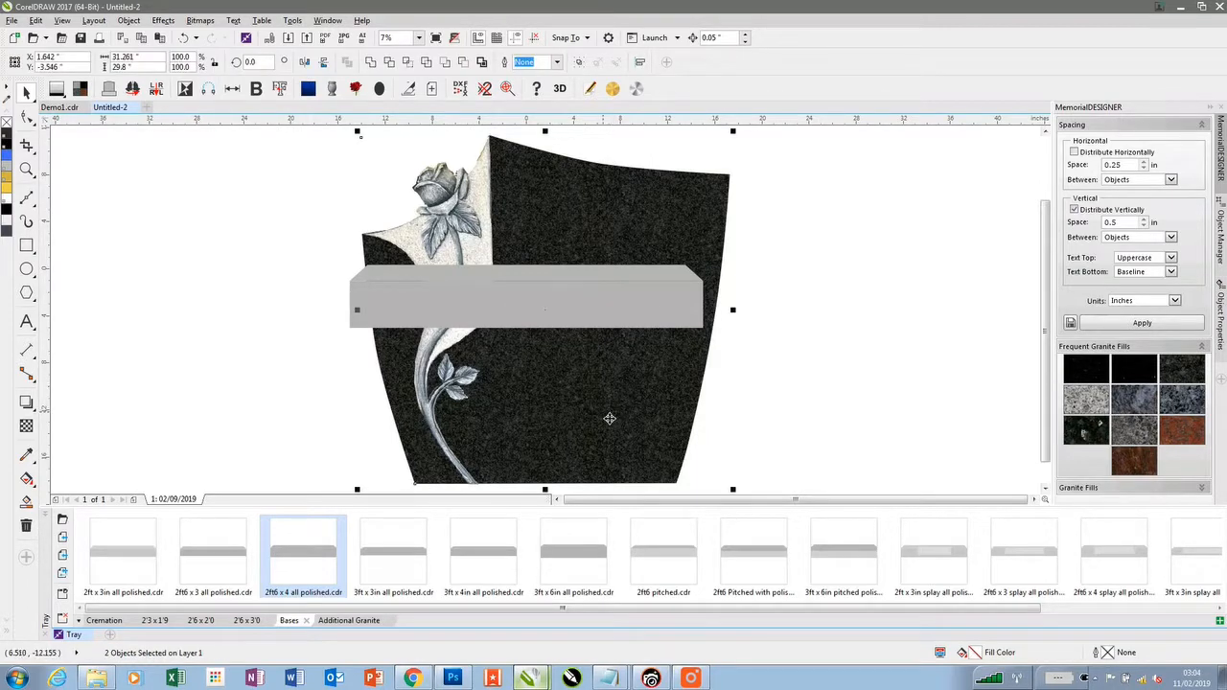
drag(608, 416, 590, 207)
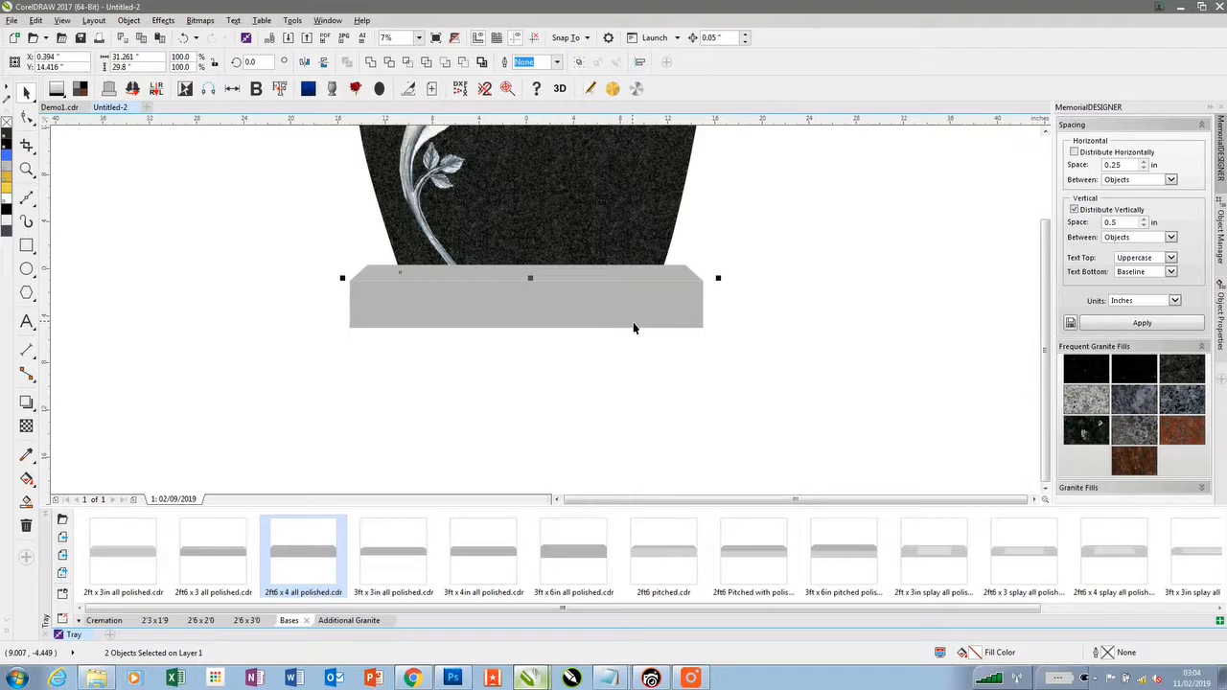
key(shift+Page_Up)
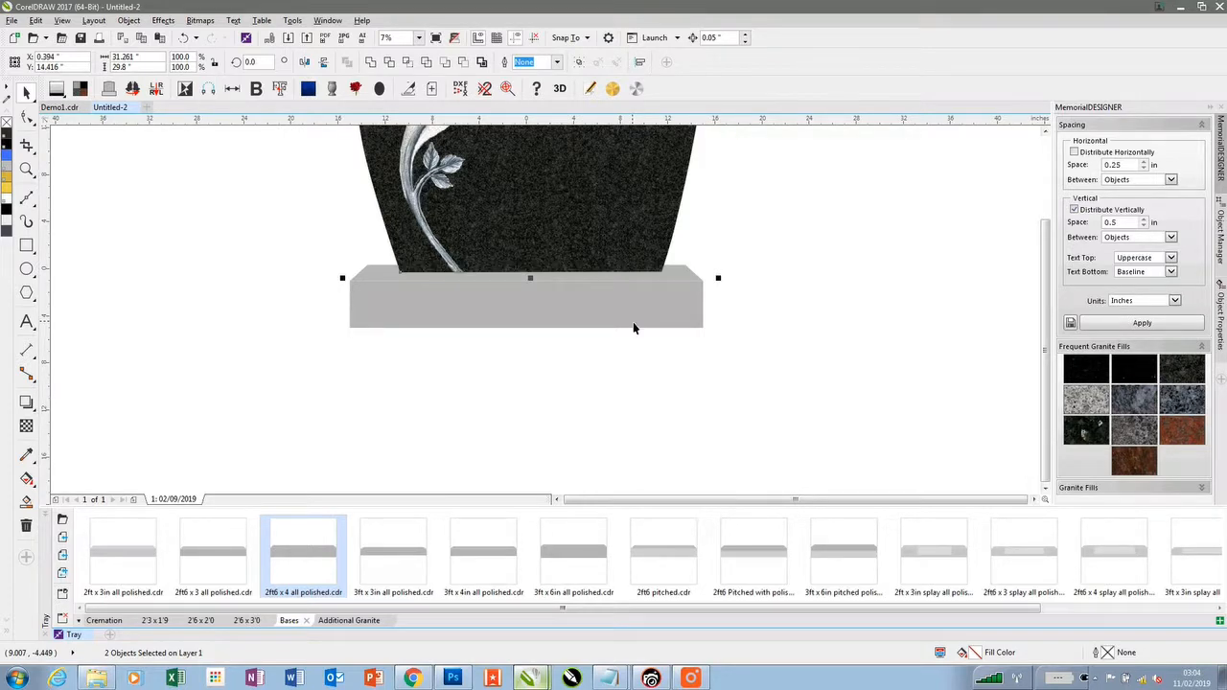
key(F4)
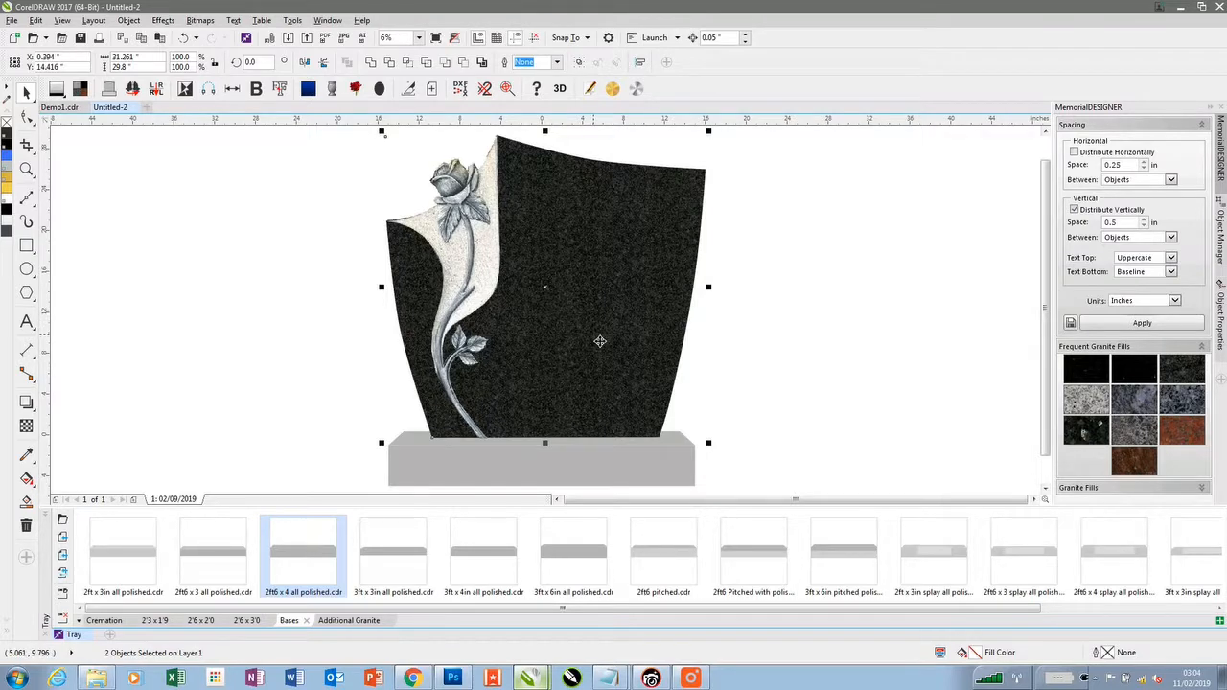
Step: Nudge the headstone and rose cut-out 0.15 inches up and 0.1 inches left to centre them on the base
key(Up)
key(Up)
key(Left)
key(Up)
key(Left)
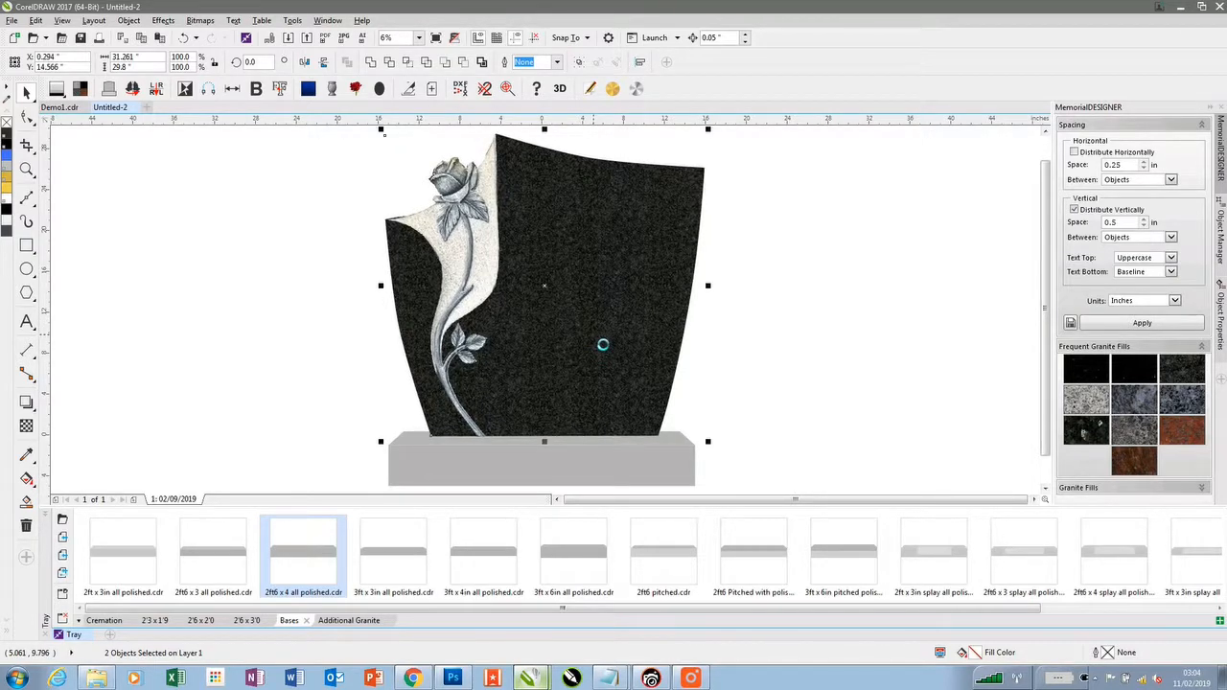
click(793, 407)
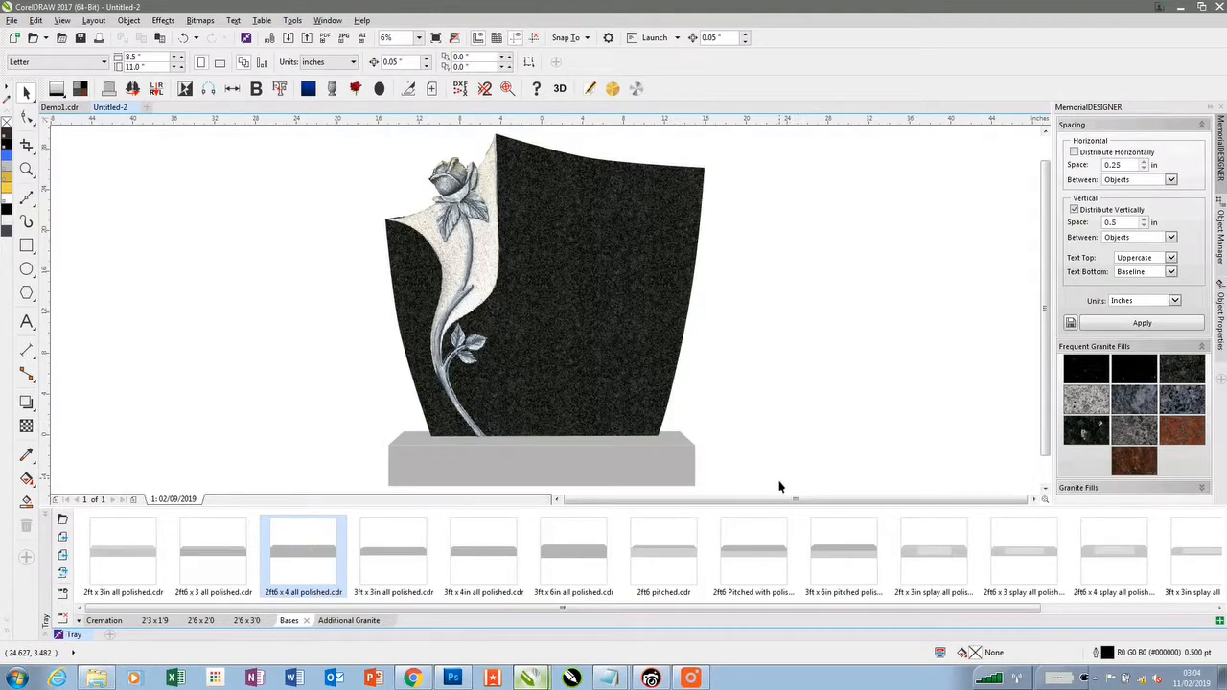
Step: Delete the grey polished base beneath the headstone
click(613, 474)
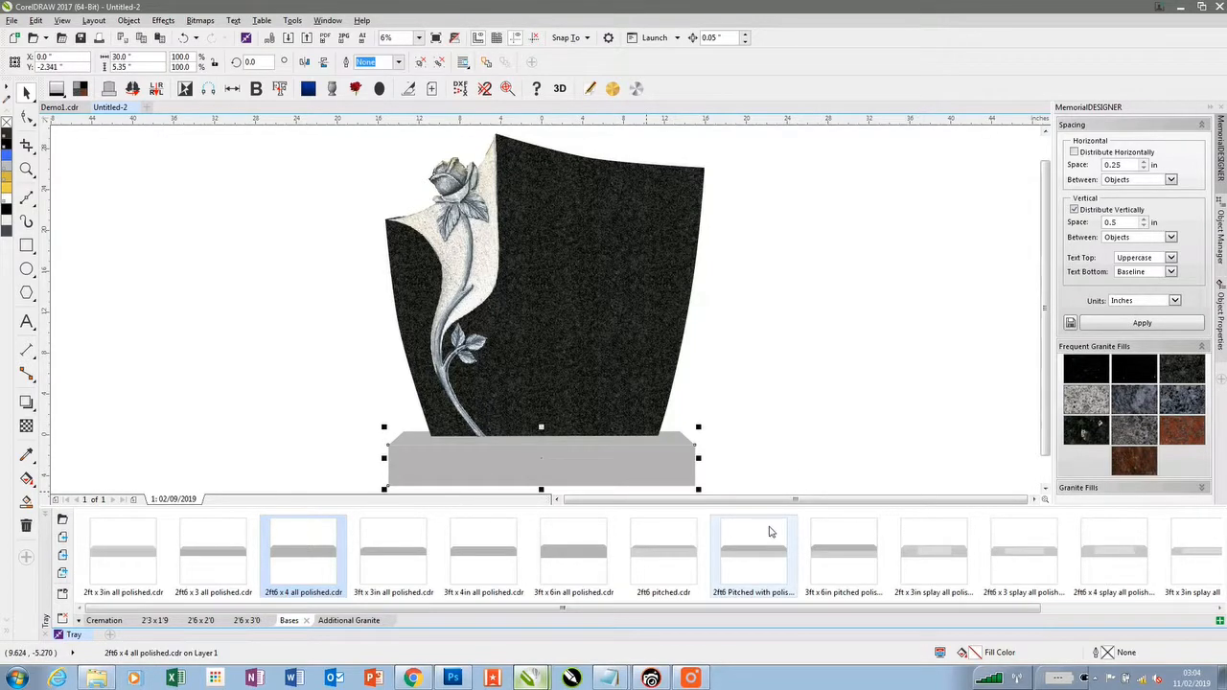
click(779, 537)
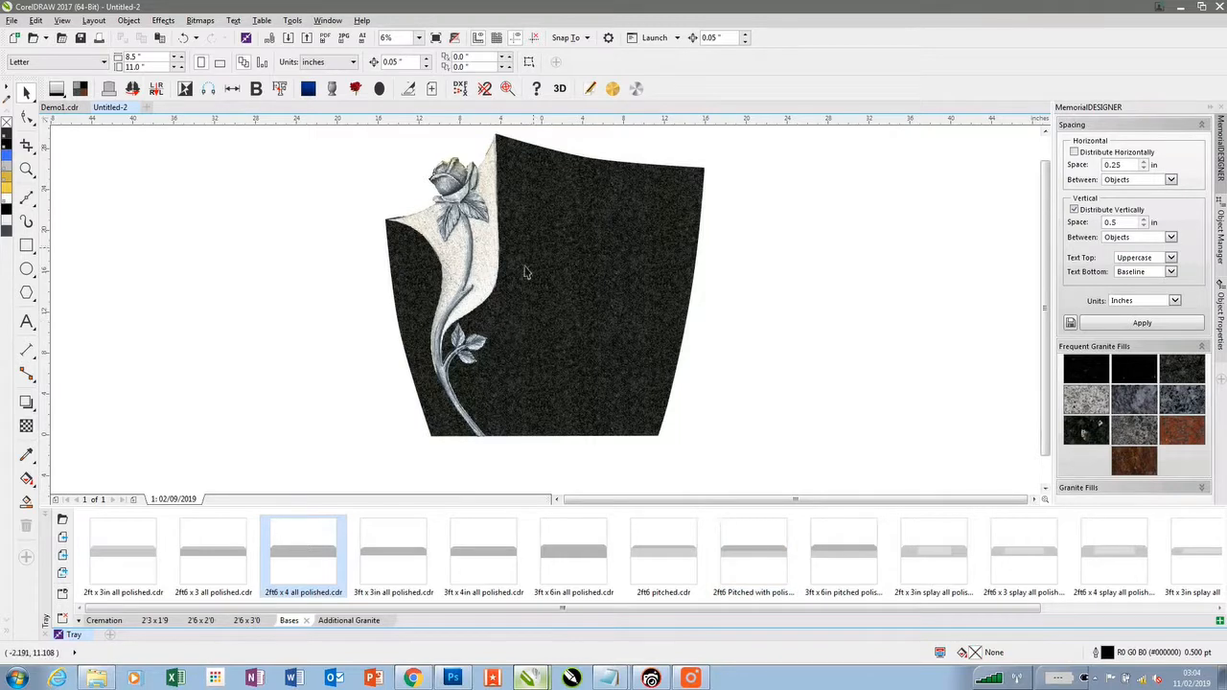